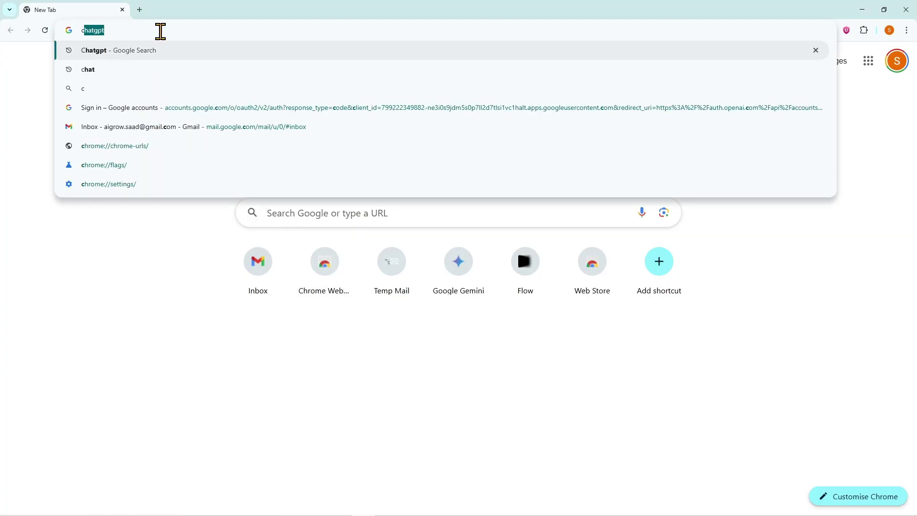
- On chatgpt.com, dismiss the memory popup and request a realistic image of a charming young bearded man
click(156, 108)
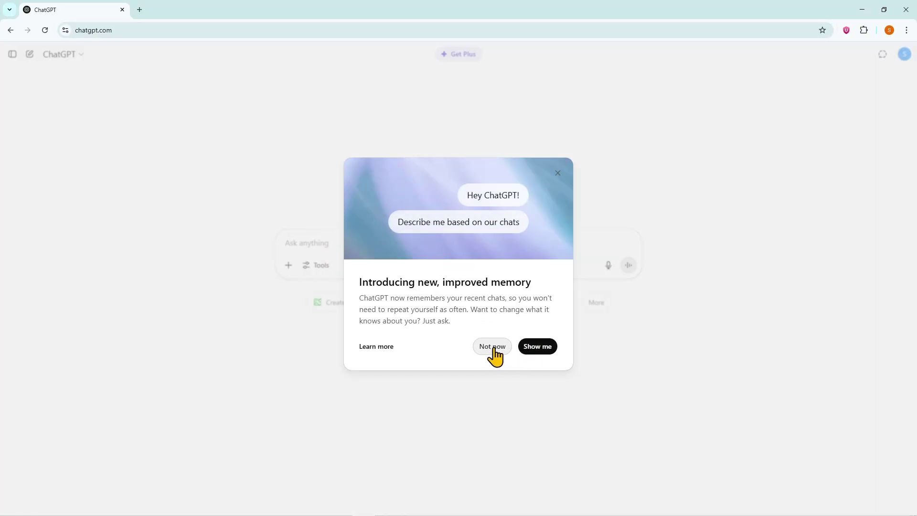
click(492, 347)
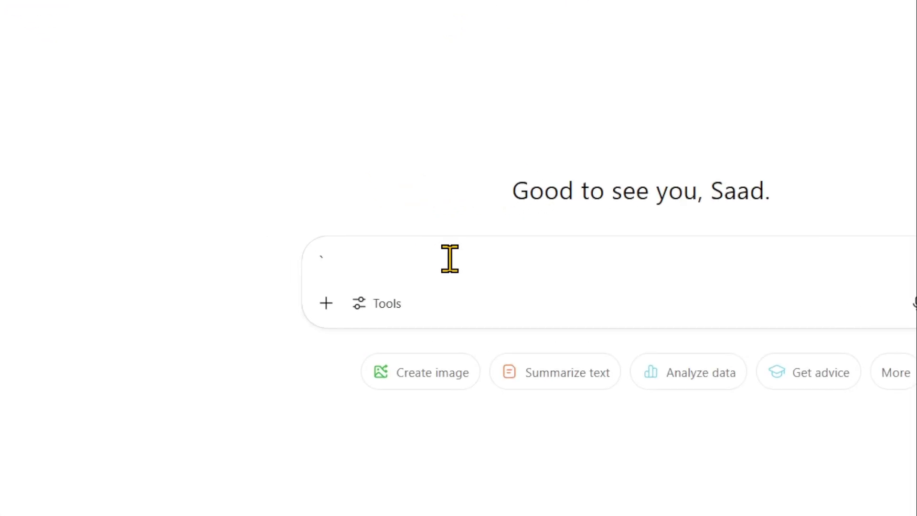
text(Generate an ima)
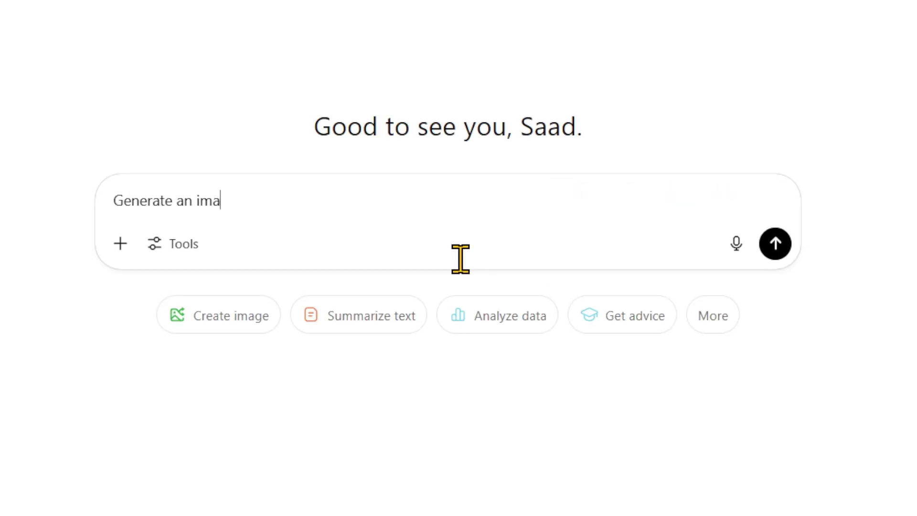
text(ge of a young man, with beard, charming, realistic)
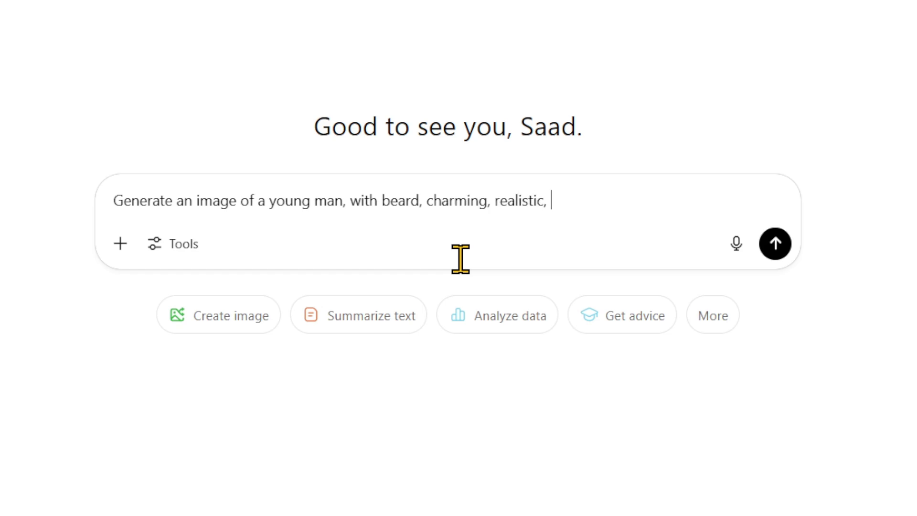
click(775, 244)
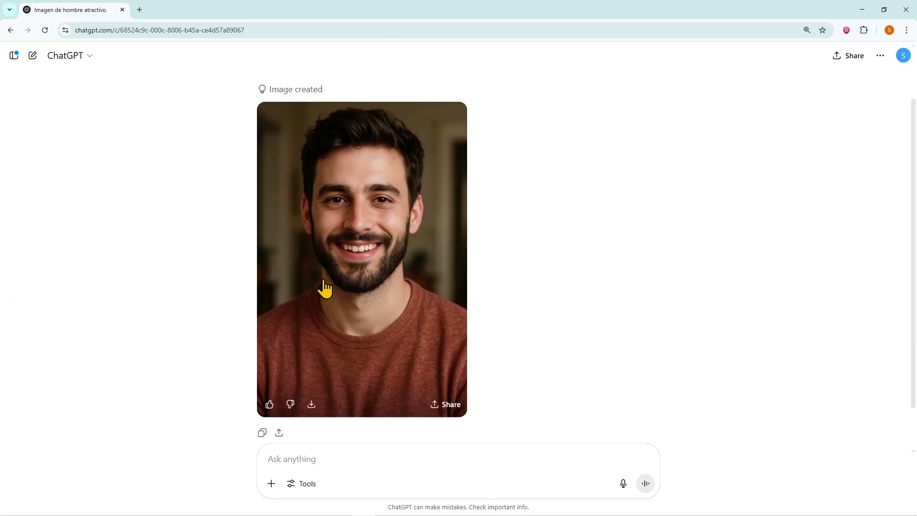
- Download the generated portrait and view it at full size
click(316, 429)
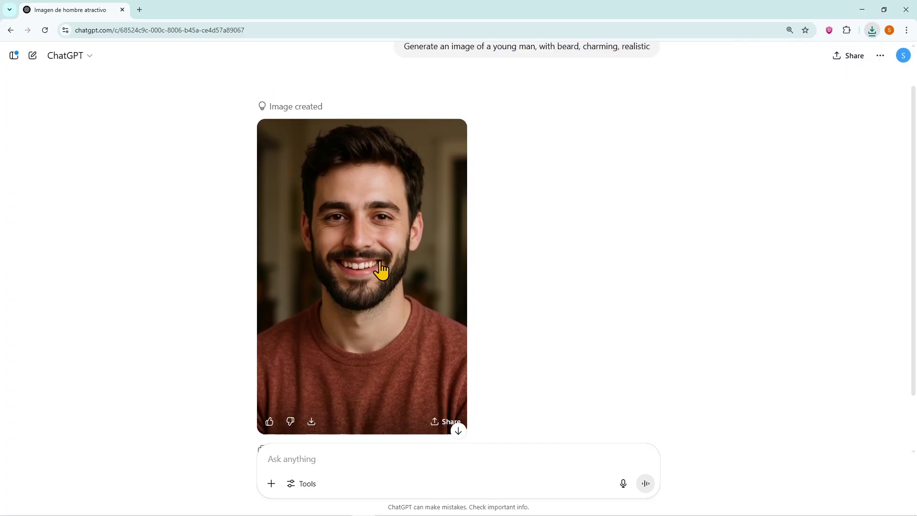
scroll(378, 270, down, 2)
click(376, 286)
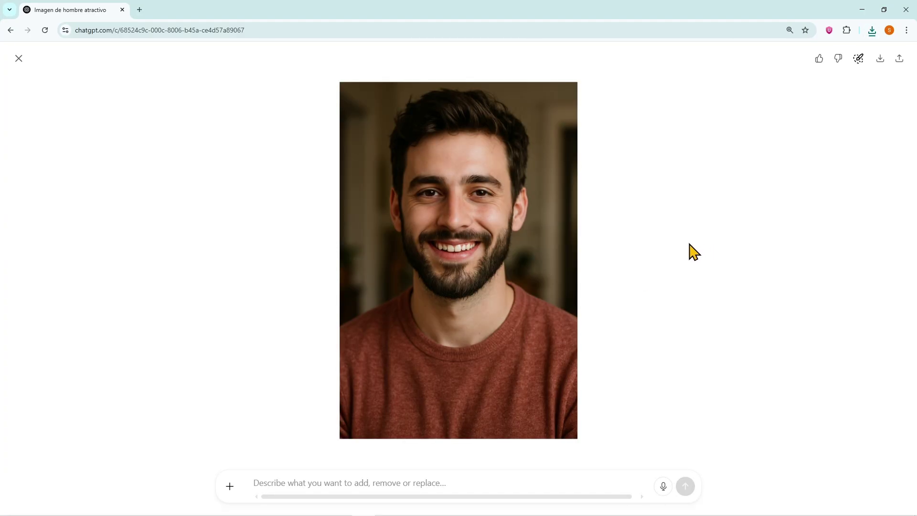
- Ask ChatGPT for the man's complete appearance details, then request them in paragraph format
key(Escape)
click(360, 453)
text(Give me the complete appearance/details of this pe)
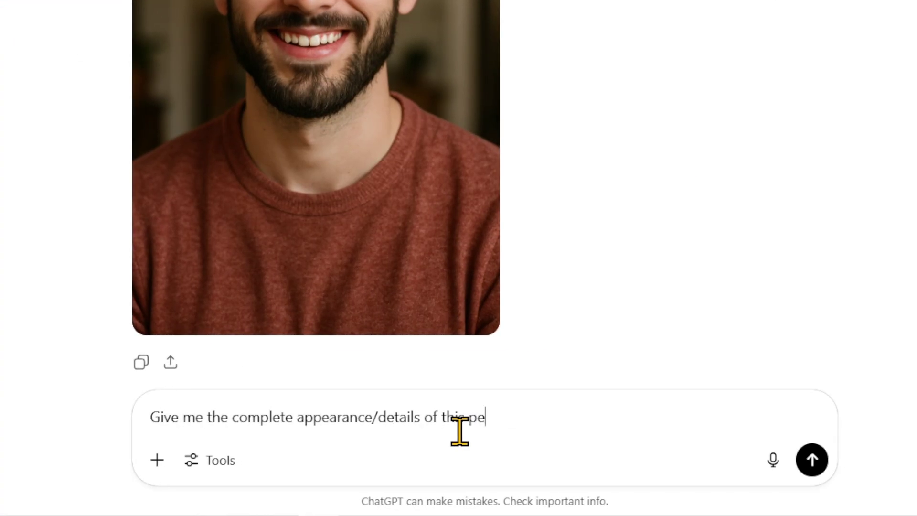
text(rson.)
key(Return)
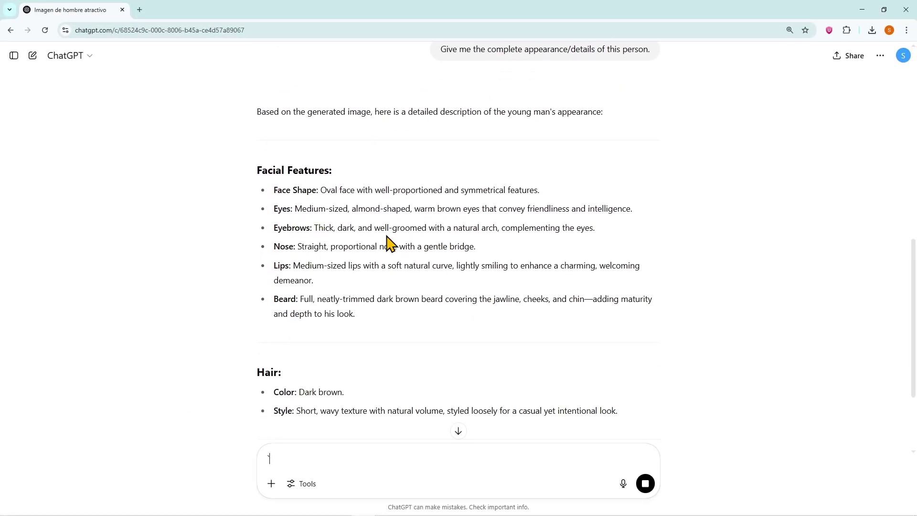
scroll(288, 182, down, 1)
scroll(289, 190, down, 5)
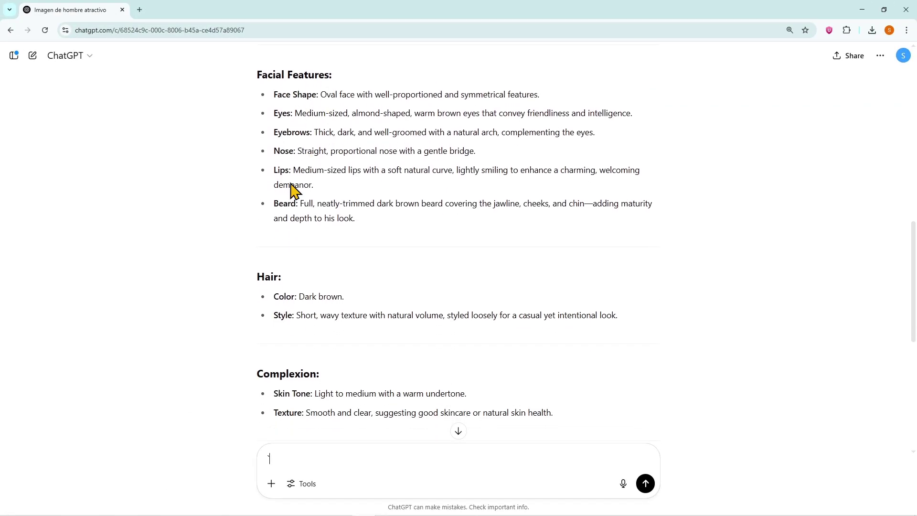
scroll(305, 289, down, 4)
key(BackSpace)
text(In the paragraph format.)
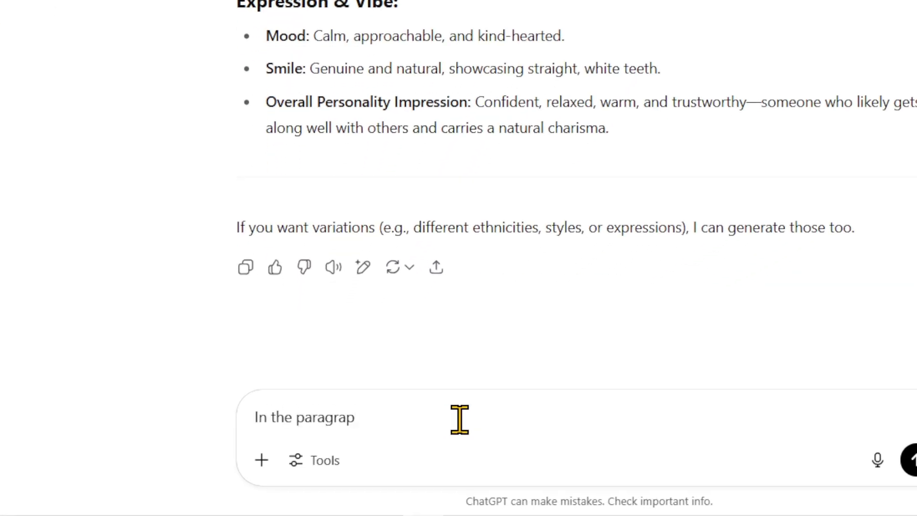
key(Return)
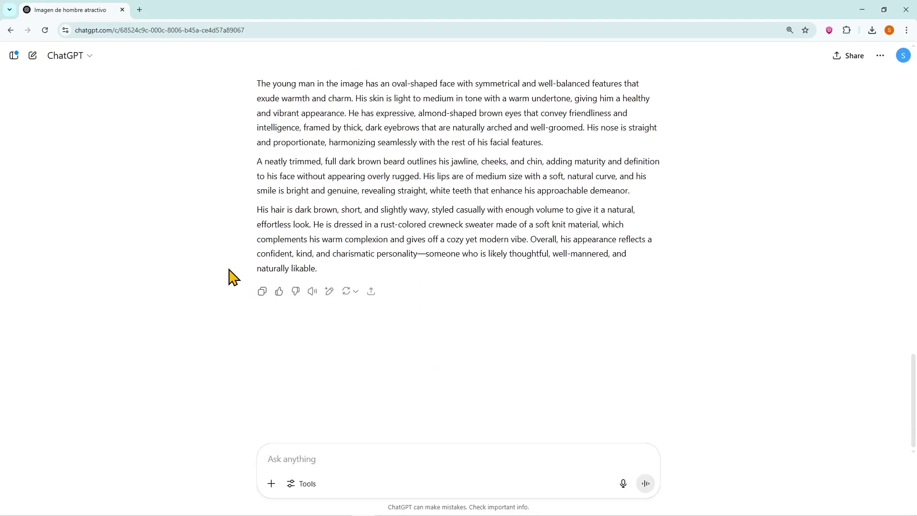
- Select the three-paragraph appearance description and copy it
scroll(253, 230, up, 1)
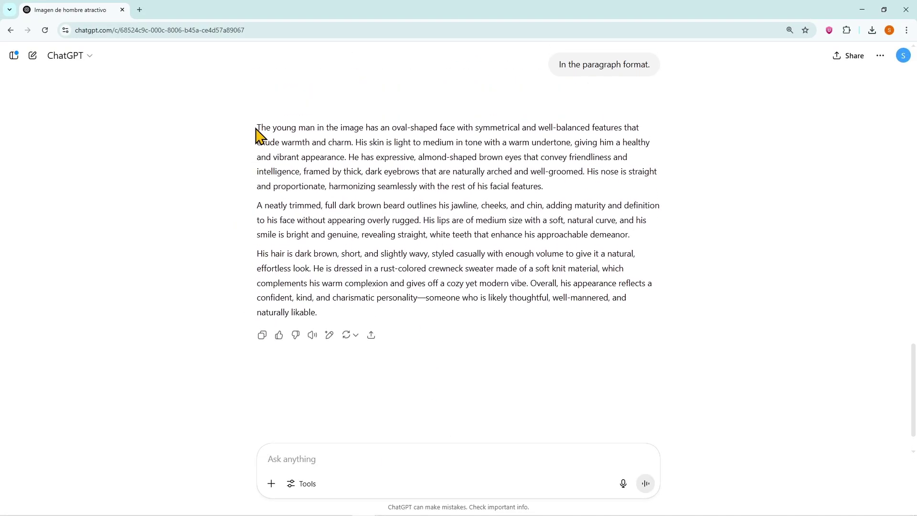
drag(257, 128, 411, 320)
scroll(352, 187, up, 1)
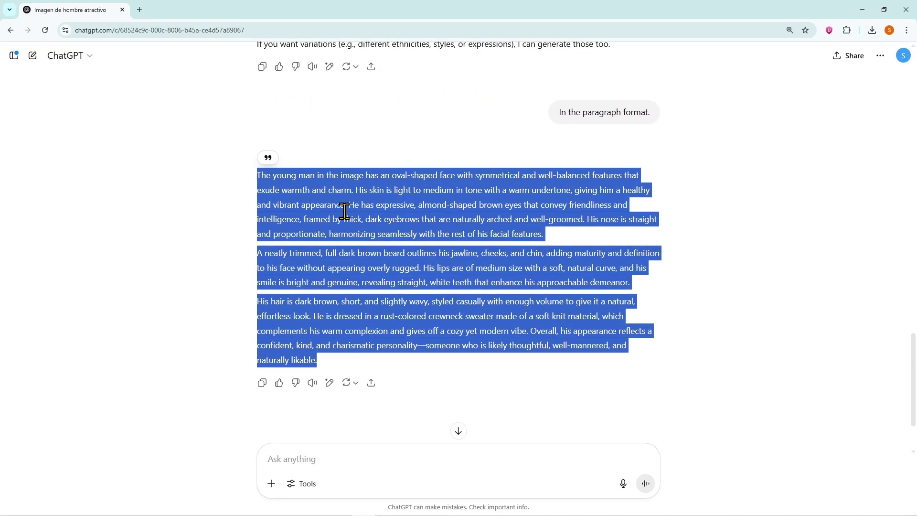
click(363, 233)
drag(254, 176, 381, 363)
right_click(342, 206)
click(363, 218)
scroll(363, 224, up, 15)
scroll(385, 239, up, 6)
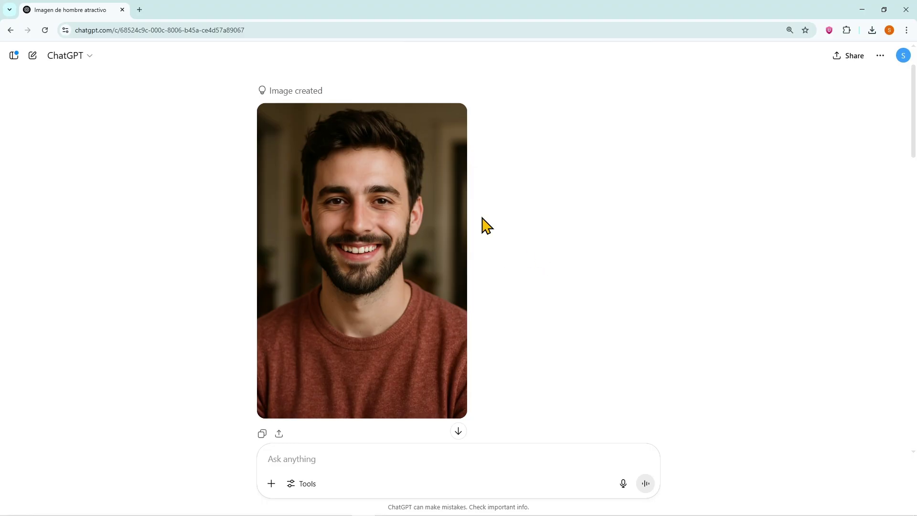
scroll(525, 258, down, 20)
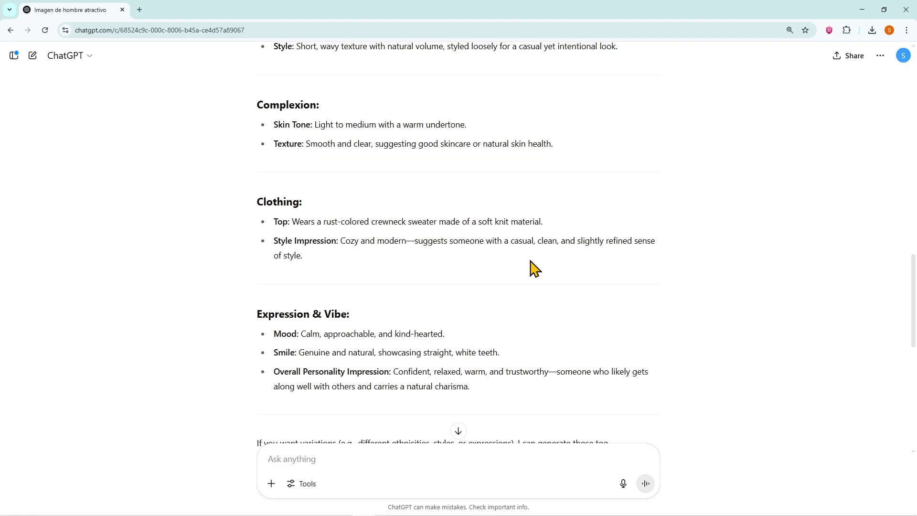
scroll(530, 258, down, 1)
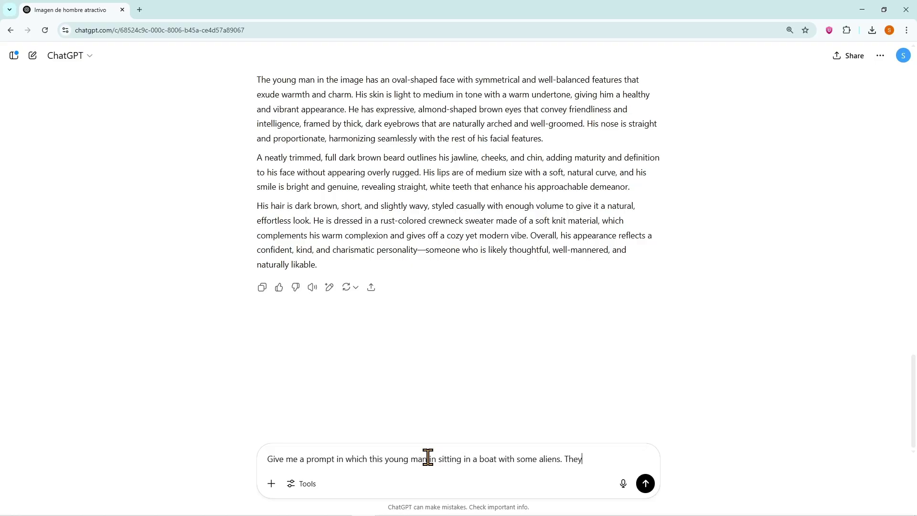
- Request a realistic 16:9 prompt of the man on a boat with aliens
text(st. 16)
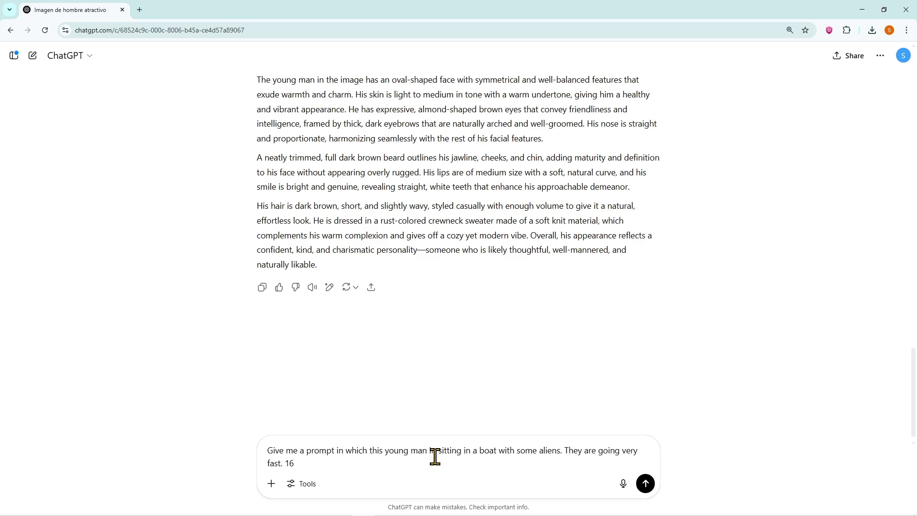
text(:9, realistic)
scroll(485, 336, down, 1)
key(Return)
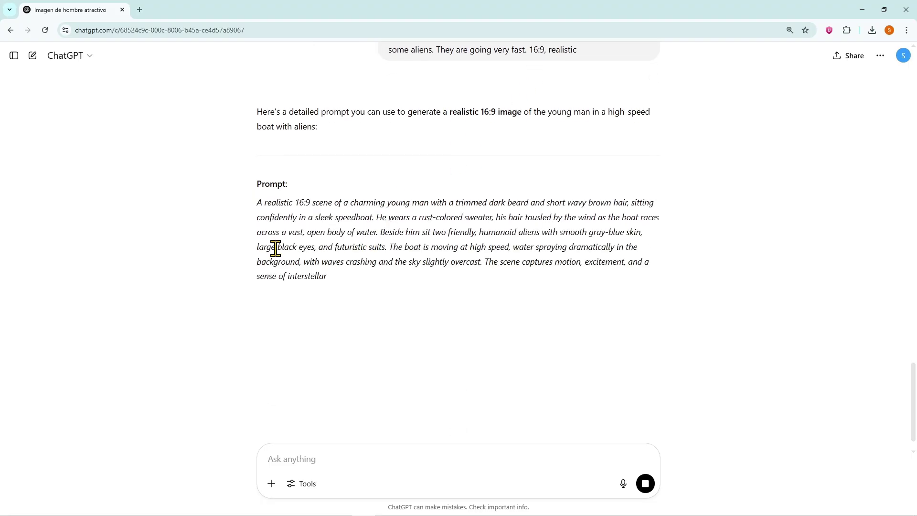
scroll(256, 249, down, 1)
scroll(368, 233, up, 1)
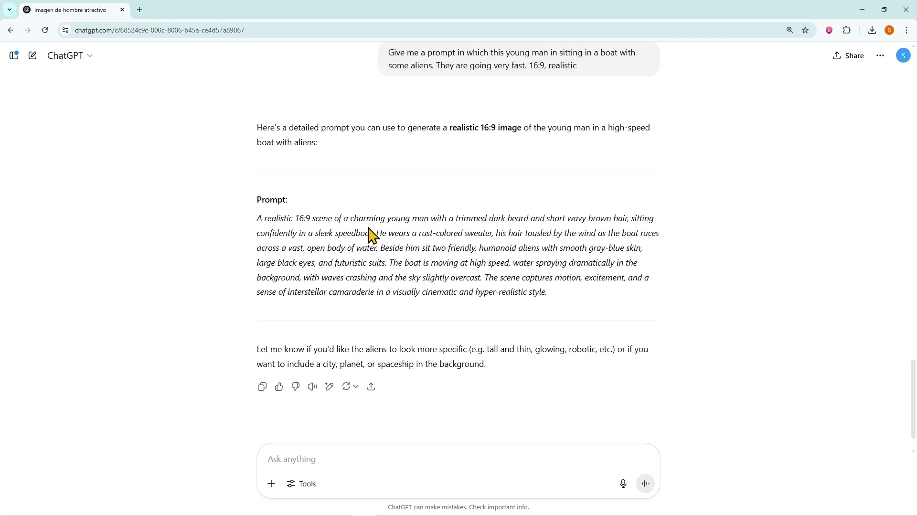
scroll(366, 283, up, 3)
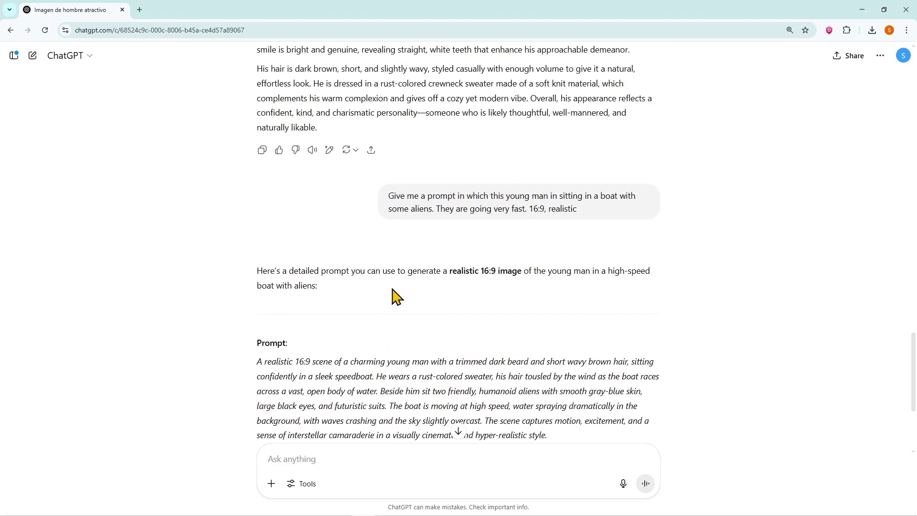
scroll(382, 293, down, 2)
scroll(404, 289, up, 3)
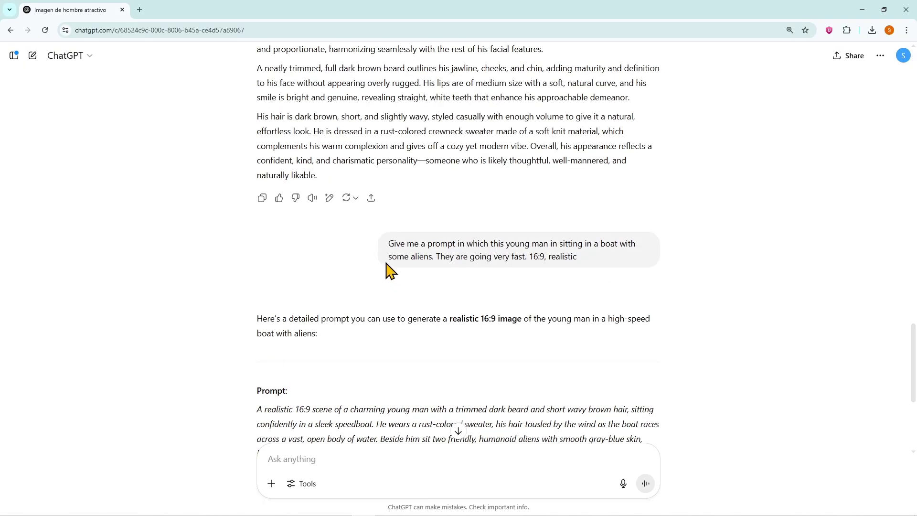
- Edit the request to add 'with his complete facial appearance' and select the new prompt
click(652, 278)
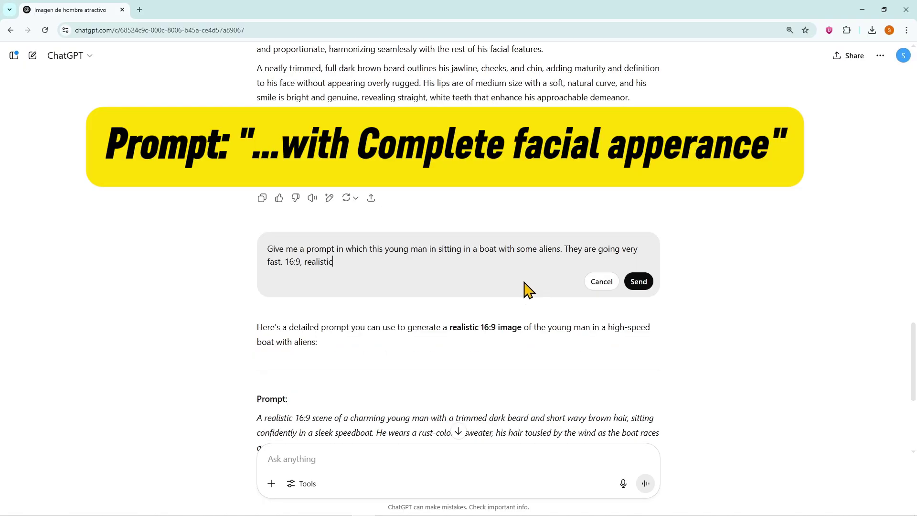
click(563, 250)
text(with his complete)
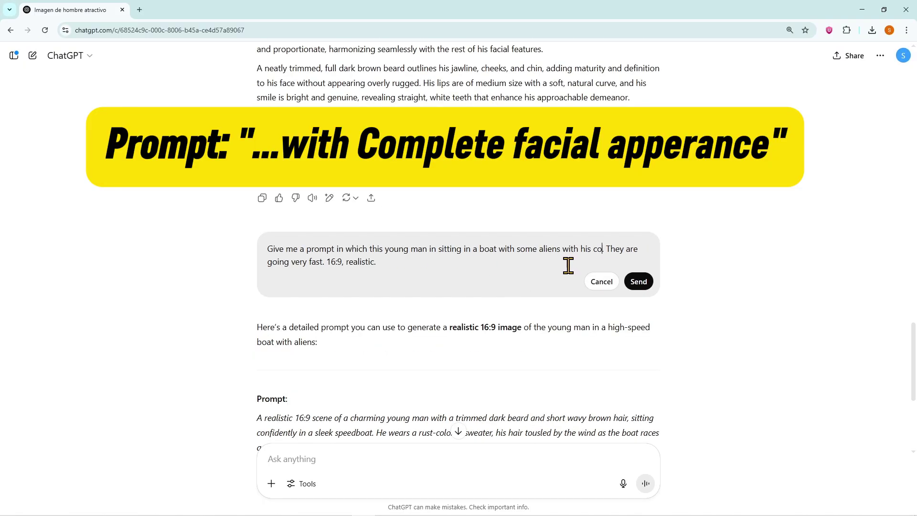
text( facial appearance)
key(ctrl+shift+Left)
key(ctrl+shift+Left)
key(ctrl+shift+Left)
key(ctrl+shift+Left)
key(ctrl+shift+Left)
key(BackSpace)
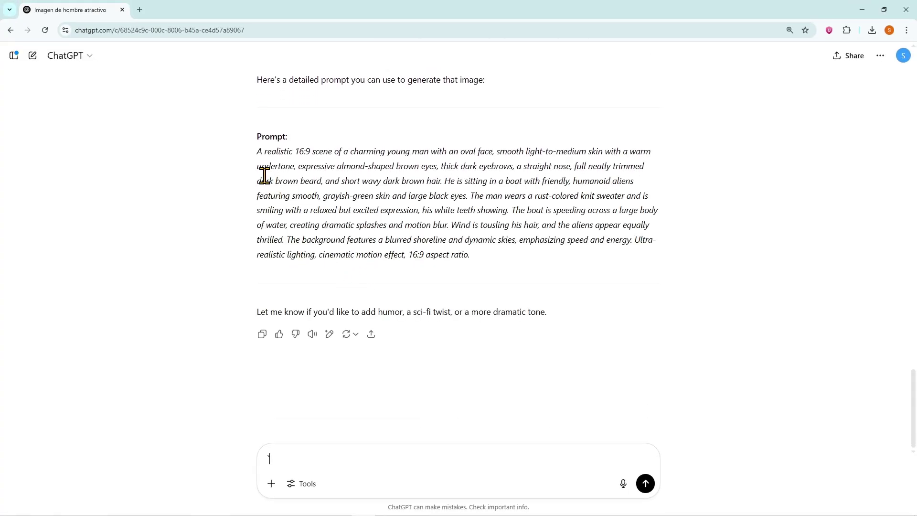
drag(258, 152, 446, 254)
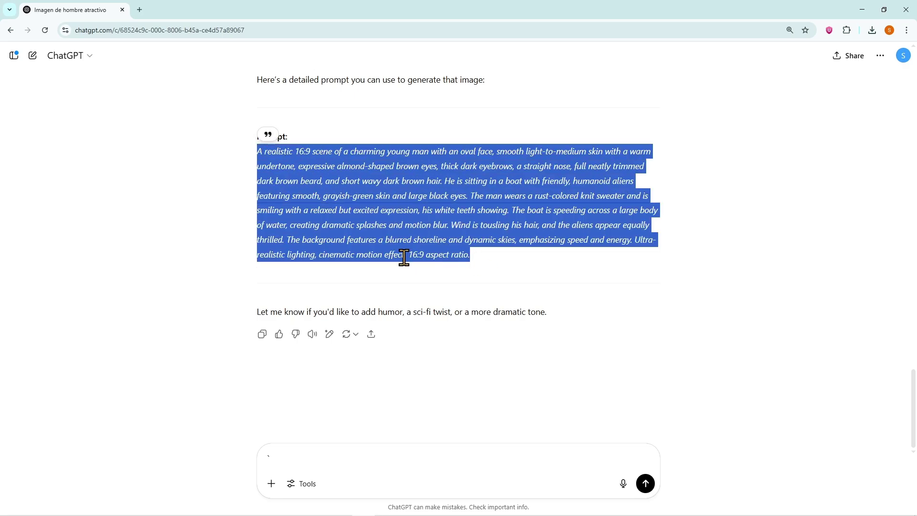
- Search 'google image generator' in a new tab and open ImageFX
click(399, 213)
key(ctrl+t)
text(go)
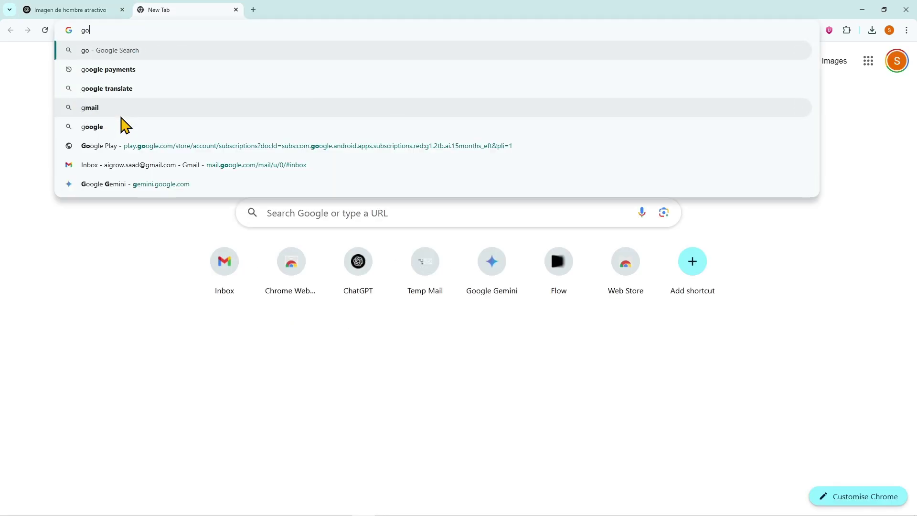
text(ogle image generator)
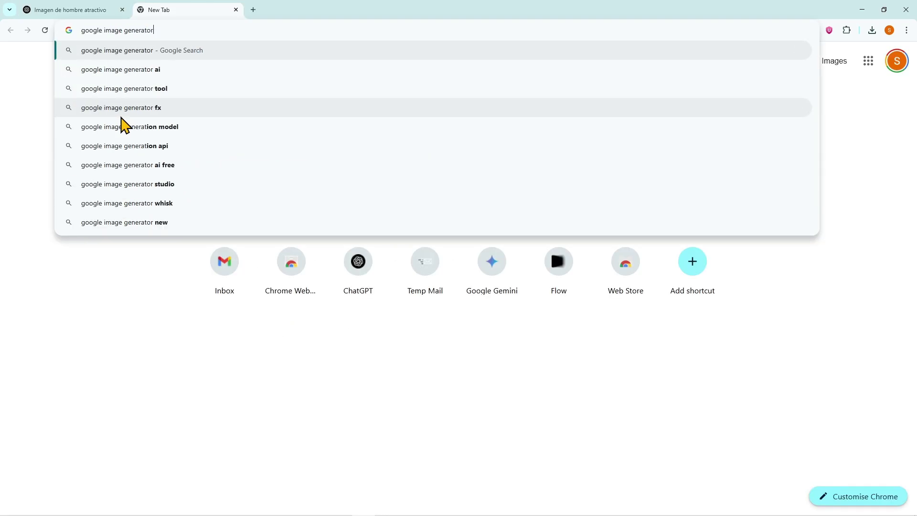
key(Return)
scroll(170, 224, down, 2)
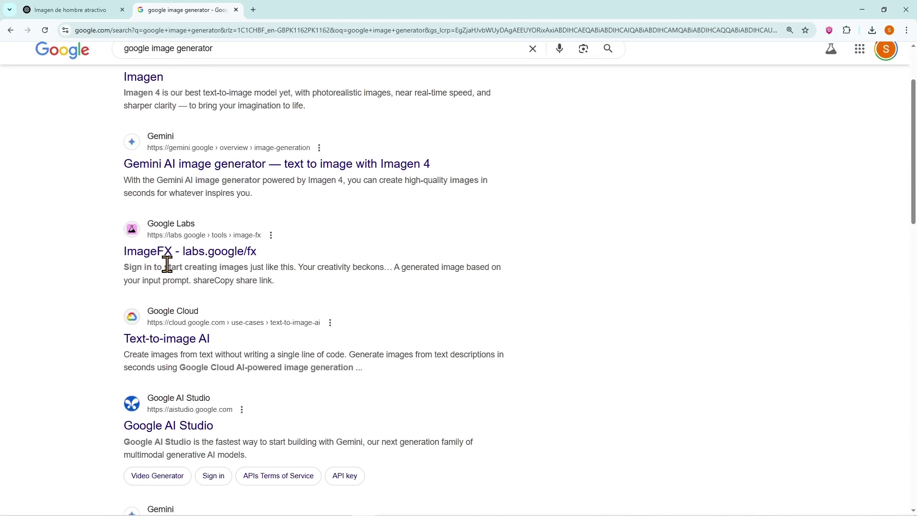
click(205, 262)
key(ctrl+0)
- Paste the boat-with-aliens prompt into ImageFX, lock the seed, create images, and open the reference portrait
click(214, 246)
key(ctrl+v)
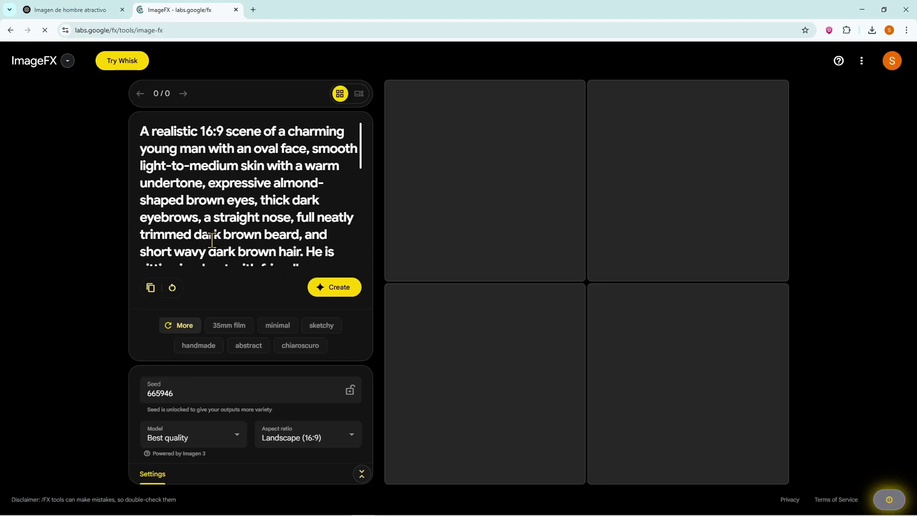
scroll(215, 244, up, 8)
click(350, 396)
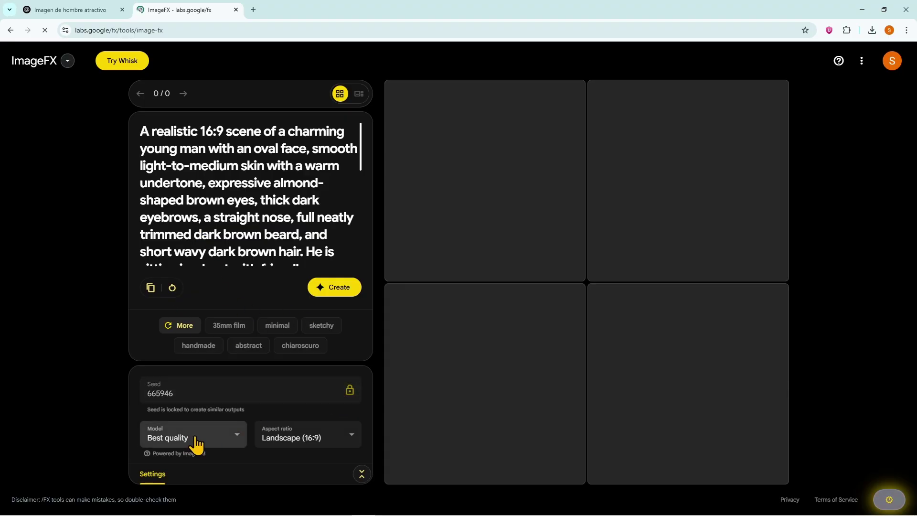
click(340, 289)
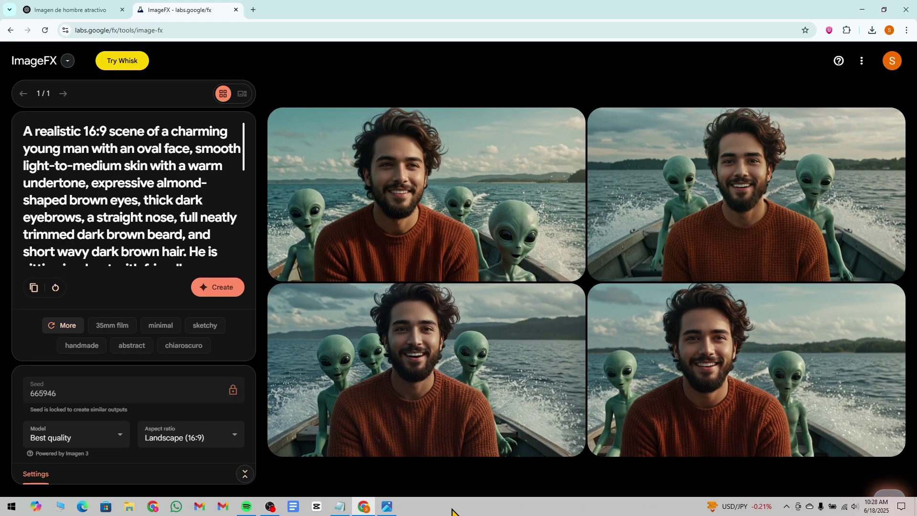
click(387, 506)
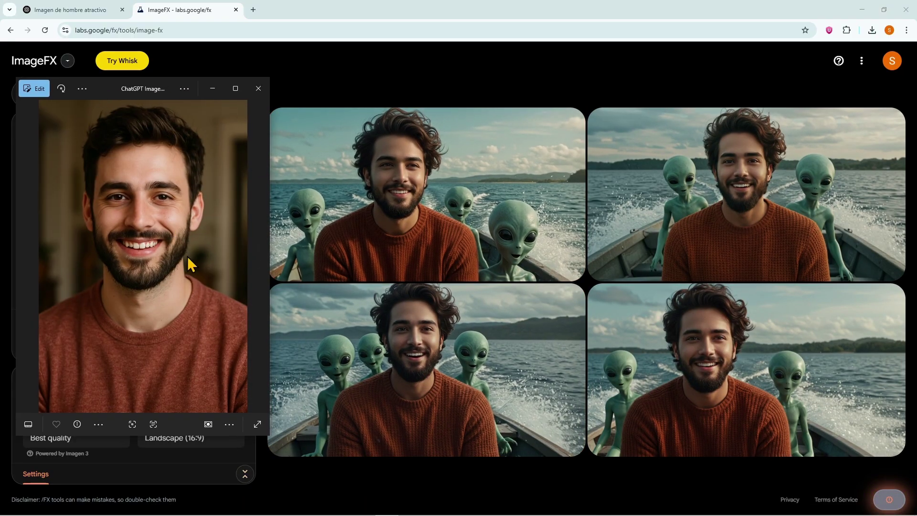
- Ask ChatGPT for a prompt of the man eating pizza on a mountain top with his complete facial appearance
click(213, 89)
click(75, 17)
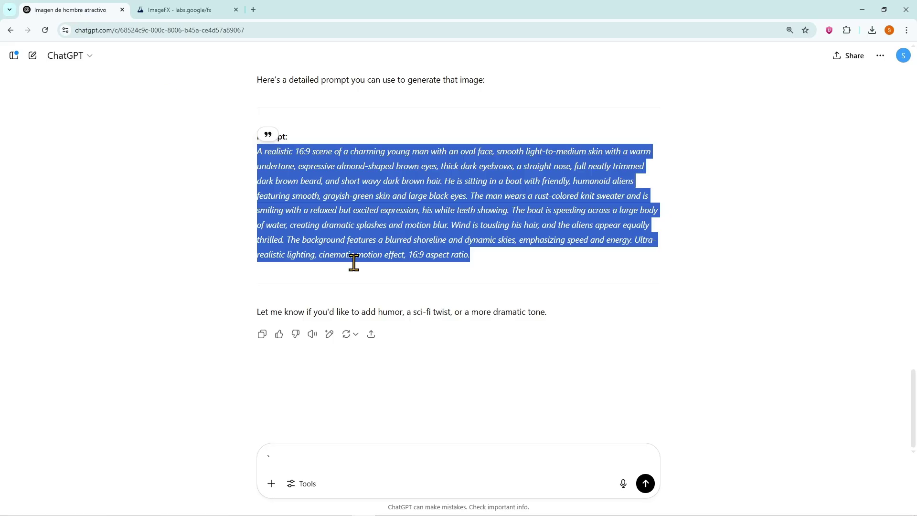
click(360, 454)
text(Give me)
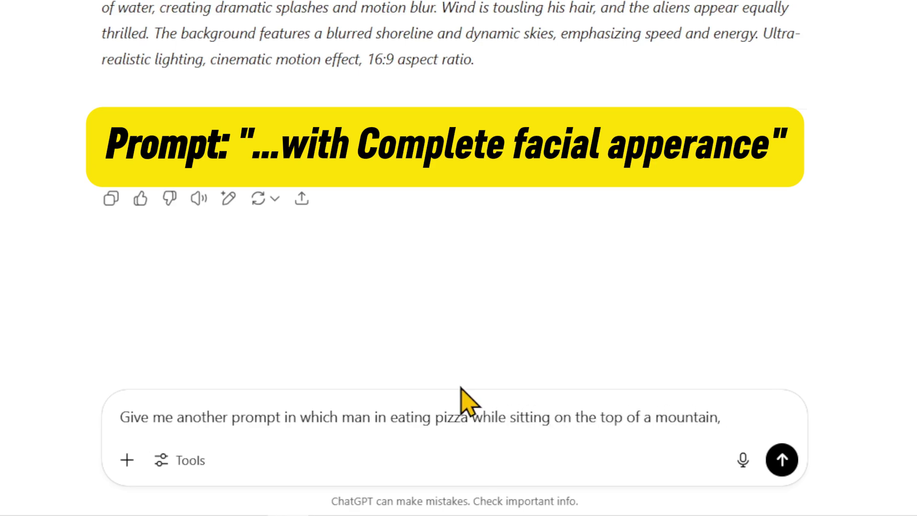
text(mplete facial appearance)
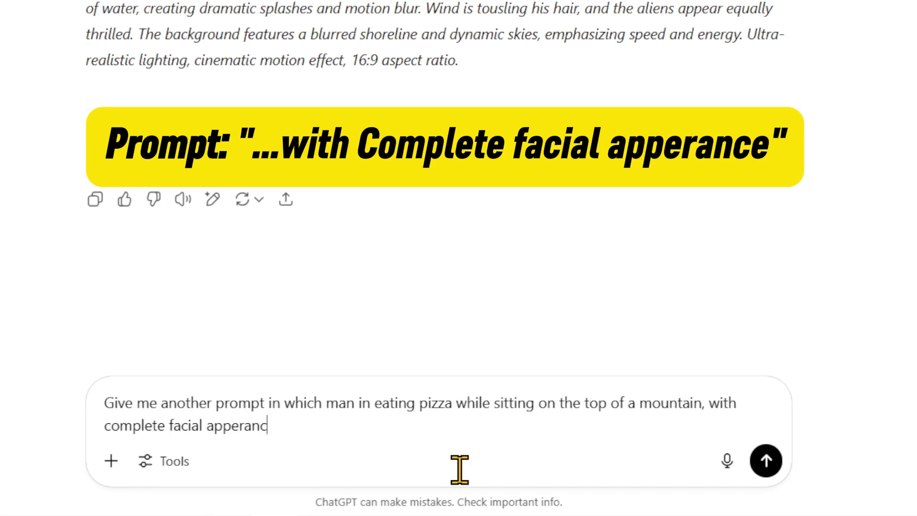
text(.)
key(Left)
key(Left)
key(Left)
key(Left)
key(Left)
key(Left)
text(a)
click(765, 460)
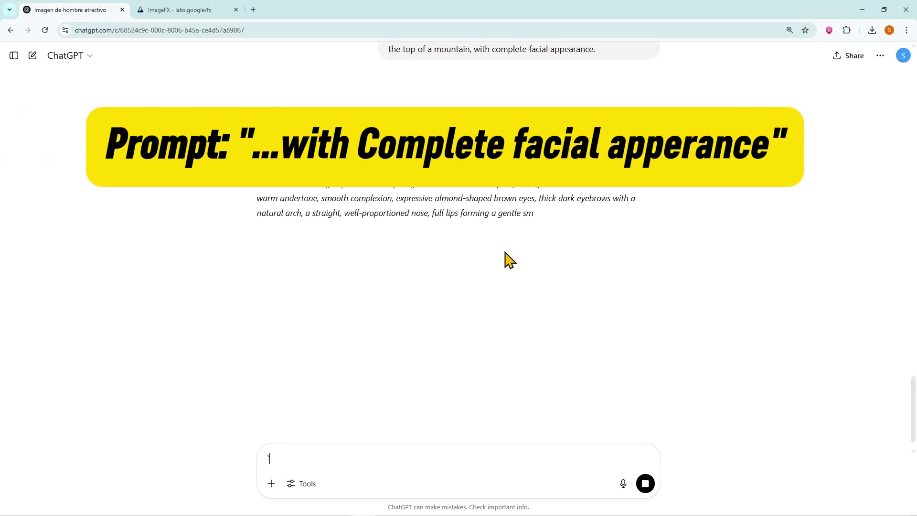
- Copy the new pizza prompt and replace the old prompt in ImageFX with it
triple_click(442, 217)
key(ctrl+c)
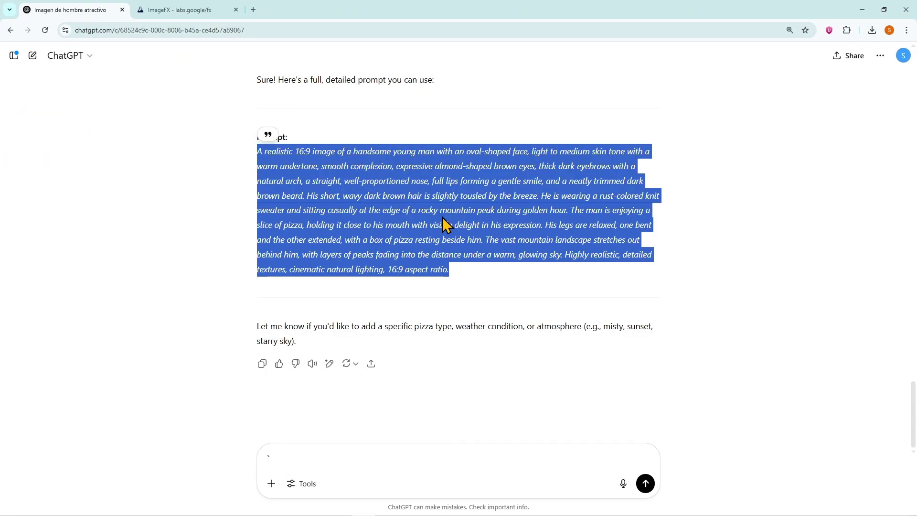
click(170, 16)
click(182, 195)
key(ctrl+a)
key(Delete)
key(ctrl+v)
scroll(134, 215, down, 5)
scroll(141, 215, up, 5)
- Create the pizza-on-mountain images in ImageFX, compare them to the reference portrait, then open a new tab
click(216, 287)
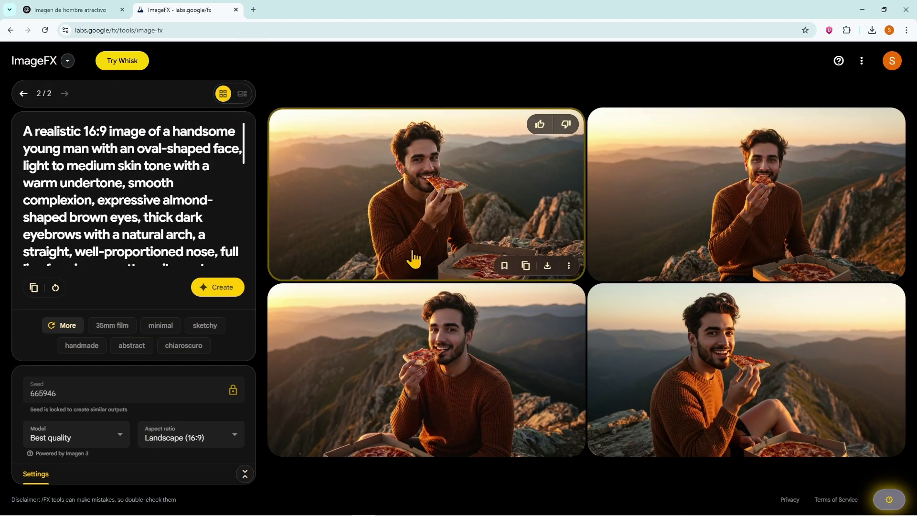
click(375, 506)
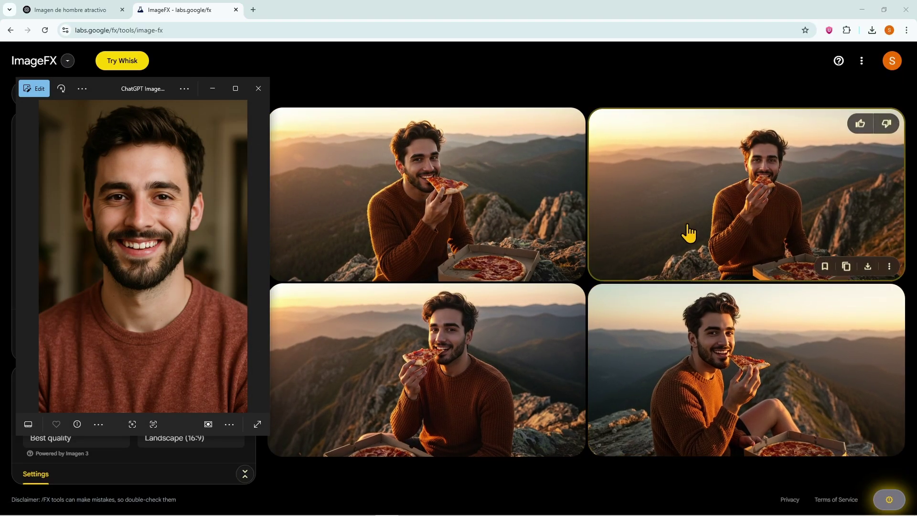
click(254, 10)
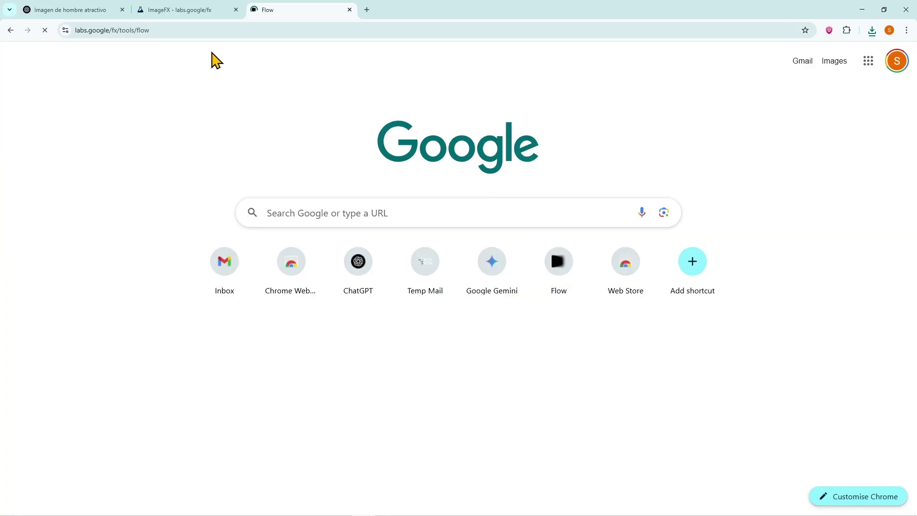
- In Flow's Jun 13 - 0904 project, upload the pizza image from Downloads as a Frames to Video frame
click(557, 279)
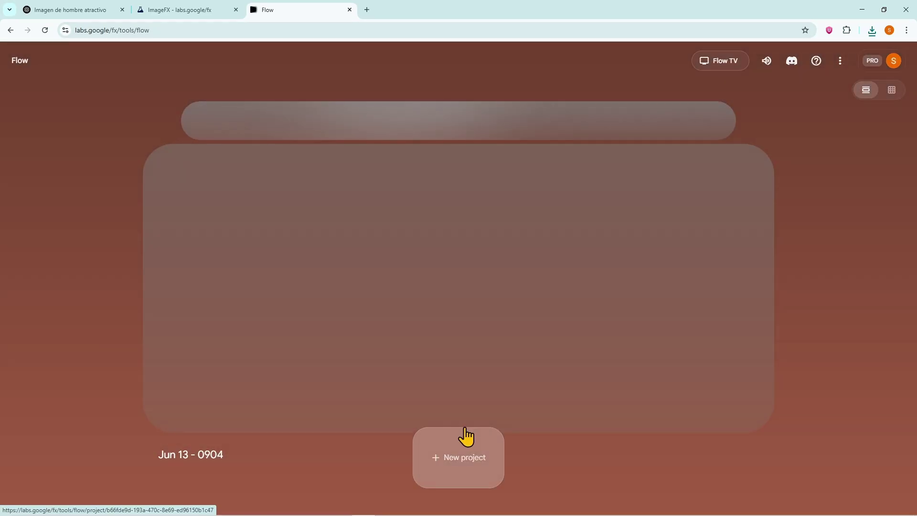
click(466, 442)
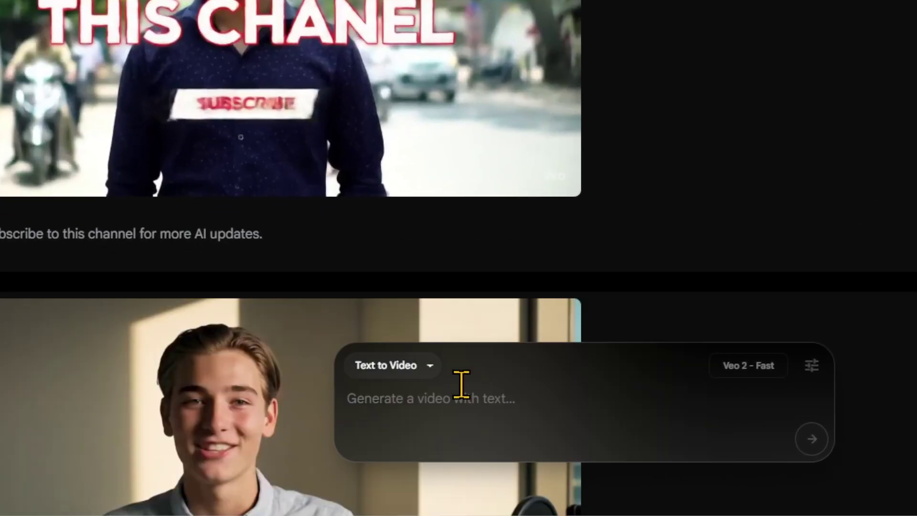
click(369, 429)
click(421, 281)
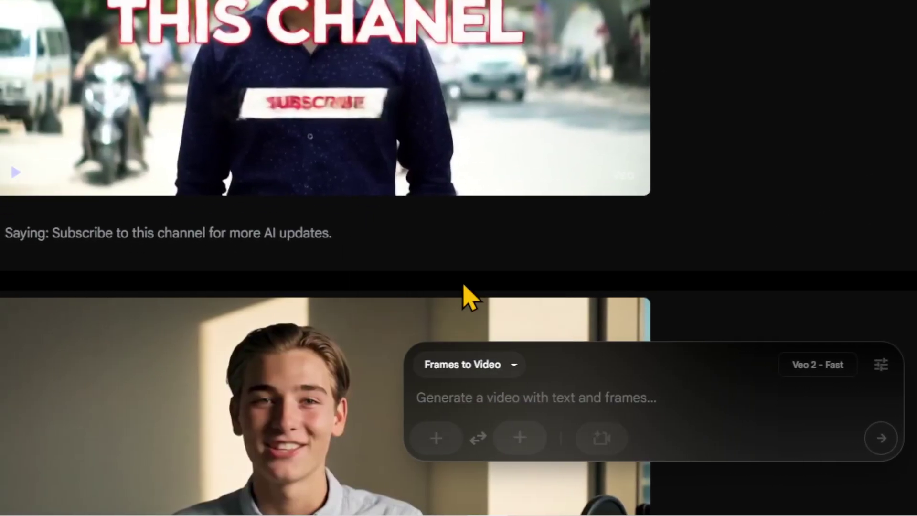
click(454, 440)
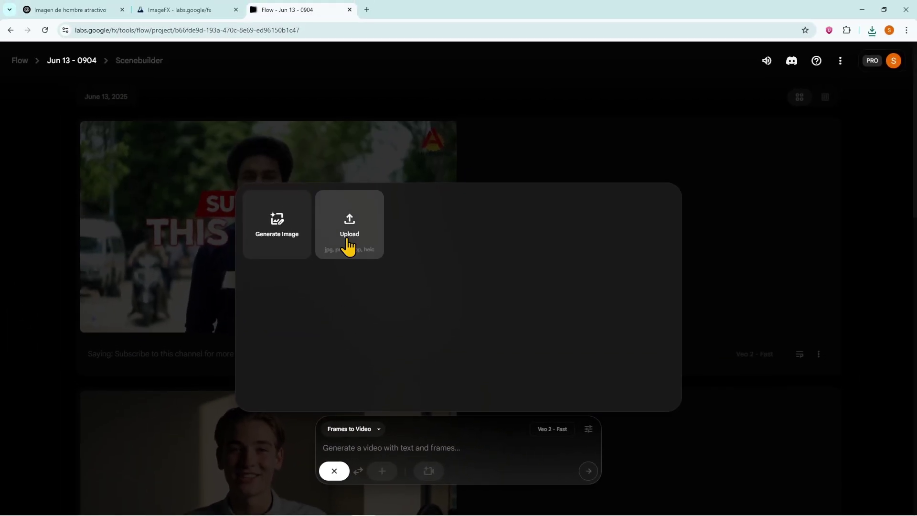
click(478, 46)
click(834, 185)
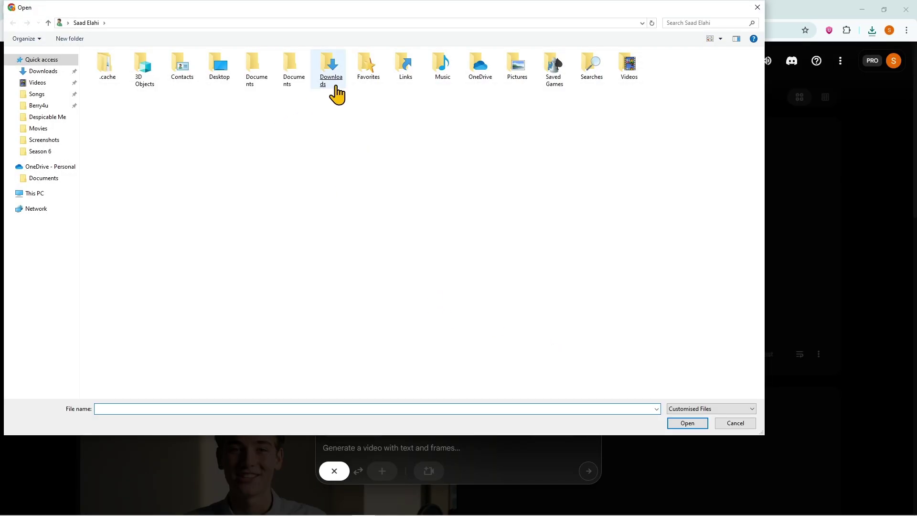
double_click(337, 95)
double_click(102, 111)
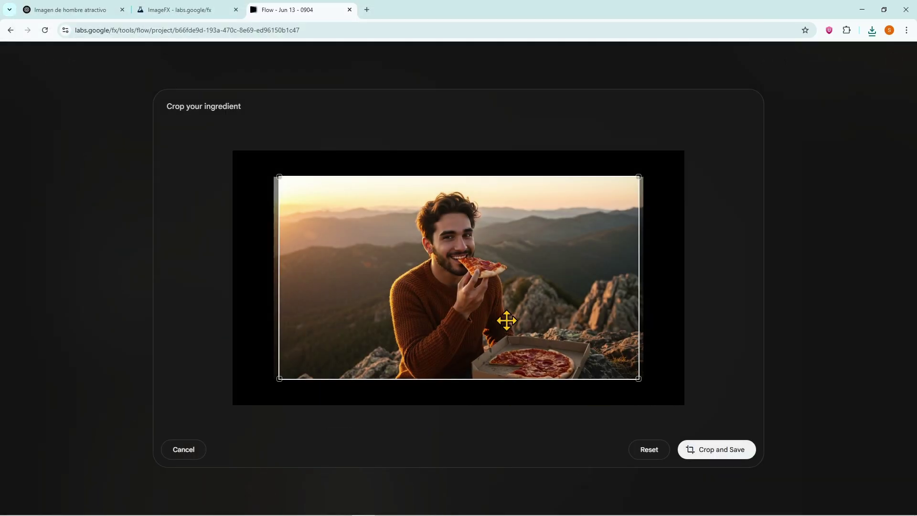
click(697, 454)
- Submit the prompt 'It tastes amazing in the sky.' using the Veo 3 - Quality model
click(428, 447)
text(Ea)
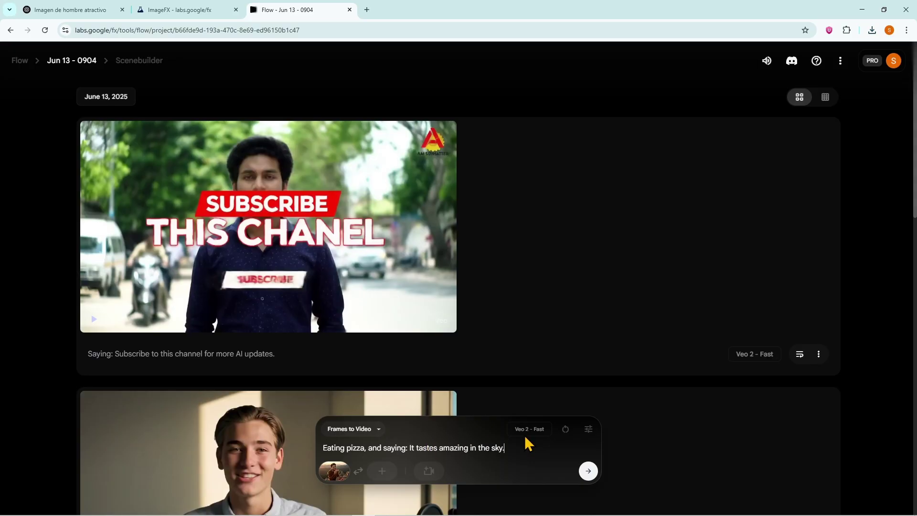
click(588, 429)
click(537, 380)
click(434, 340)
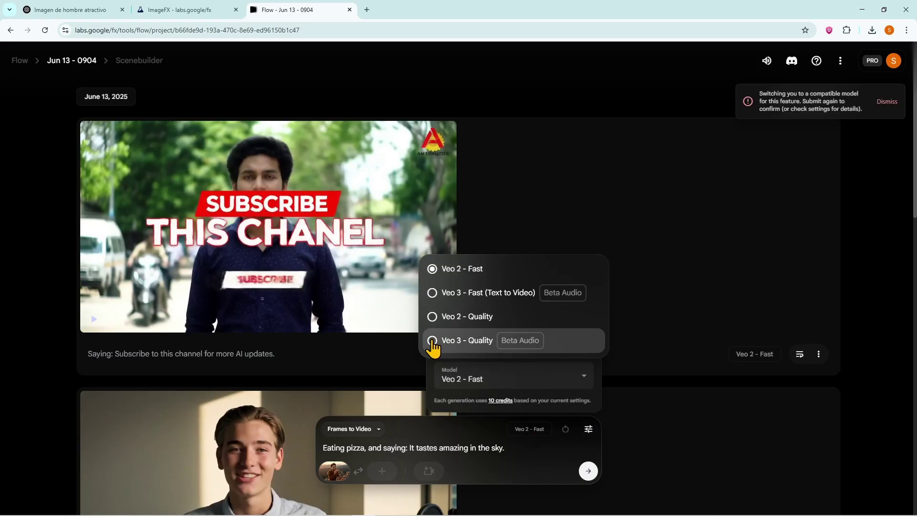
click(588, 471)
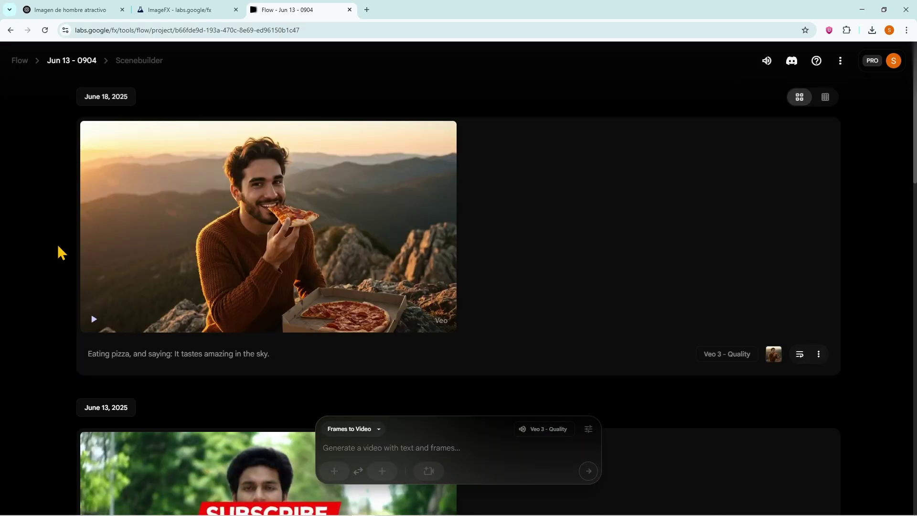
- Play and pause the finished pizza video, then search 'whisk' in a new tab and open Whisk
click(94, 320)
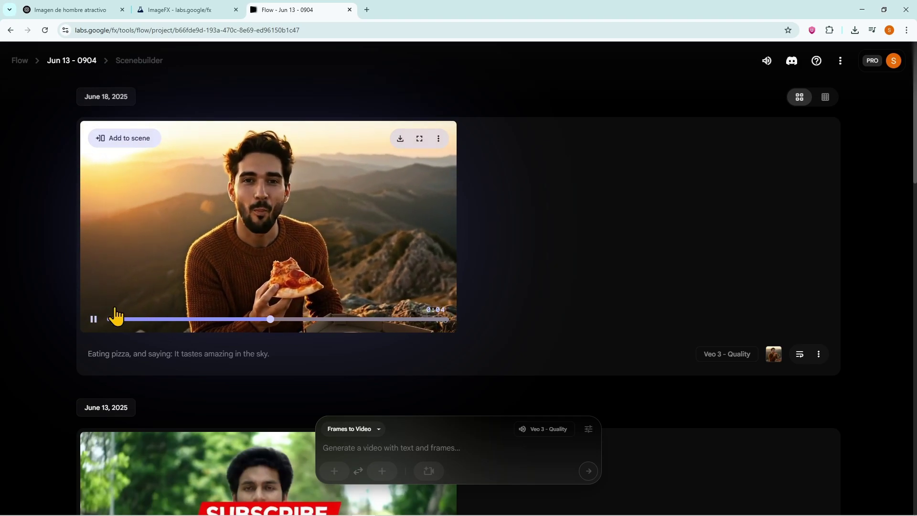
click(94, 320)
click(367, 9)
text(whisk)
key(Return)
click(202, 178)
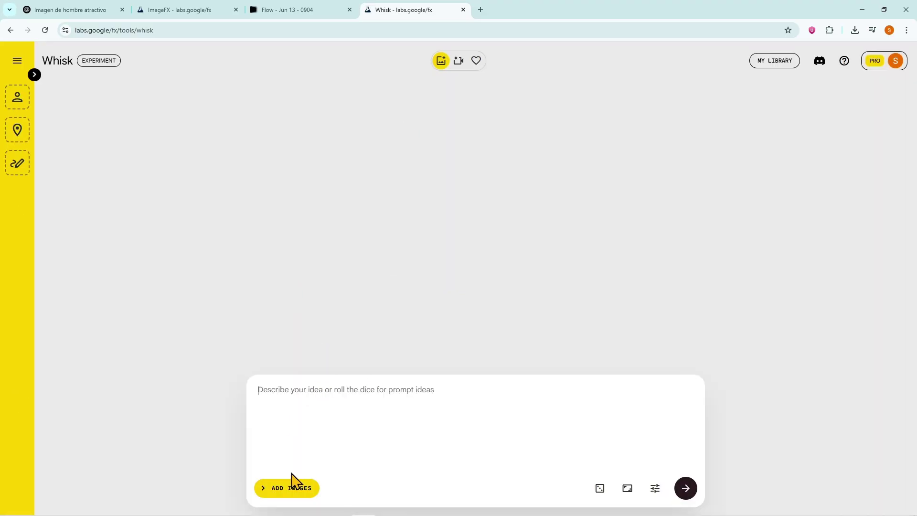
- Upload the bearded man's photo into Whisk's Subject slot
click(293, 486)
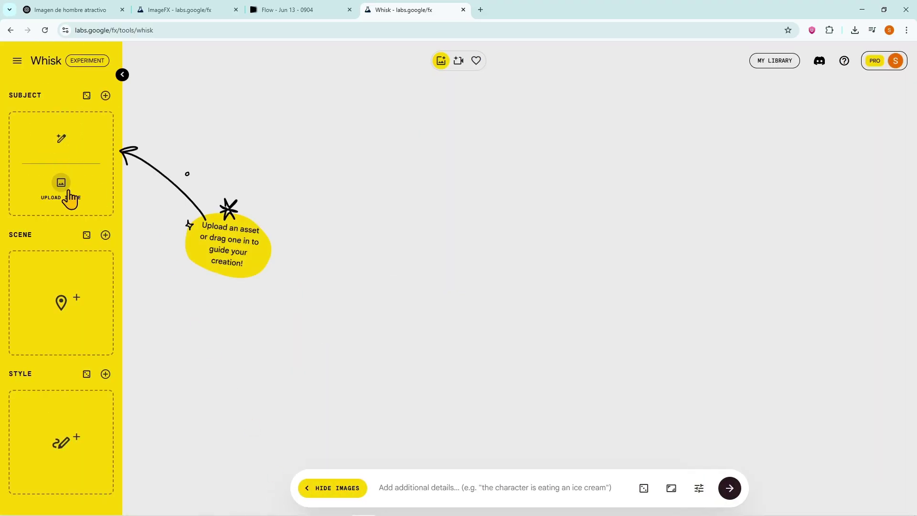
click(71, 198)
double_click(219, 114)
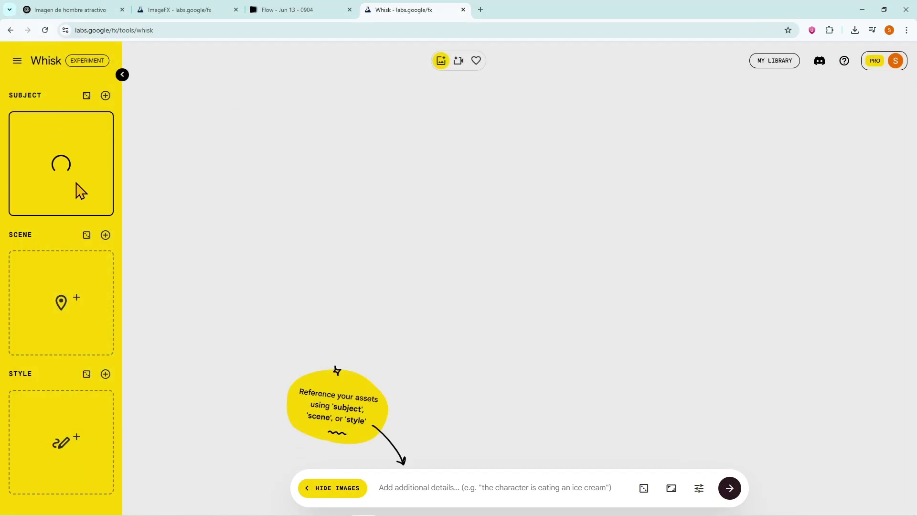
- Paste the boat-with-aliens prompt, review the settings, and generate
click(415, 491)
key(ctrl+v)
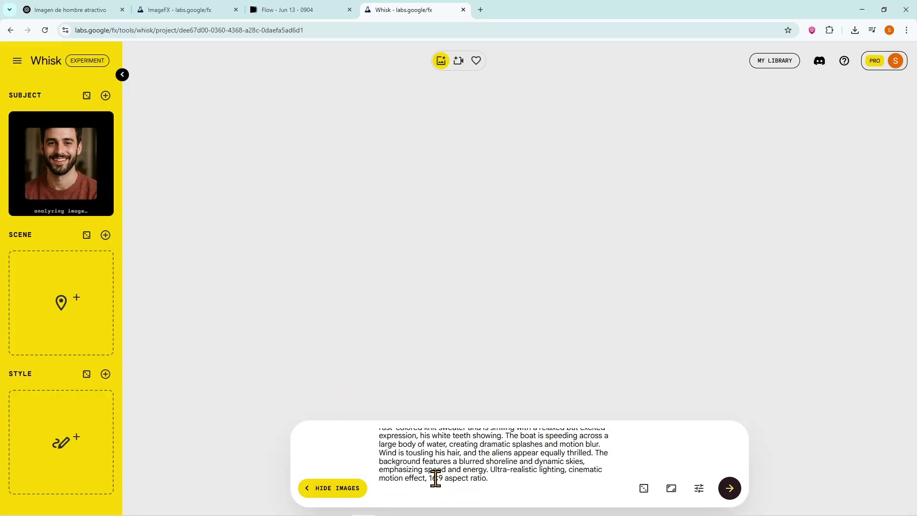
scroll(432, 467, up, 3)
scroll(446, 471, down, 3)
click(698, 489)
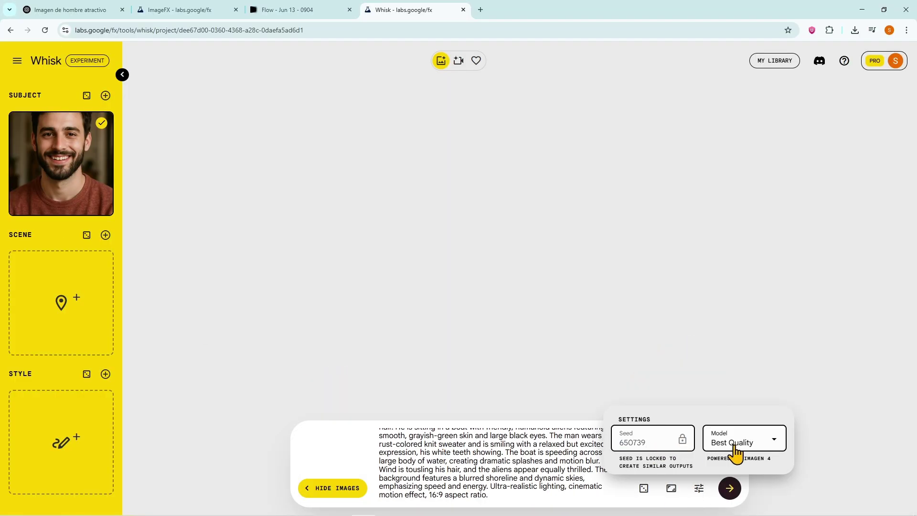
click(537, 454)
scroll(536, 454, up, 3)
scroll(536, 454, down, 3)
click(730, 489)
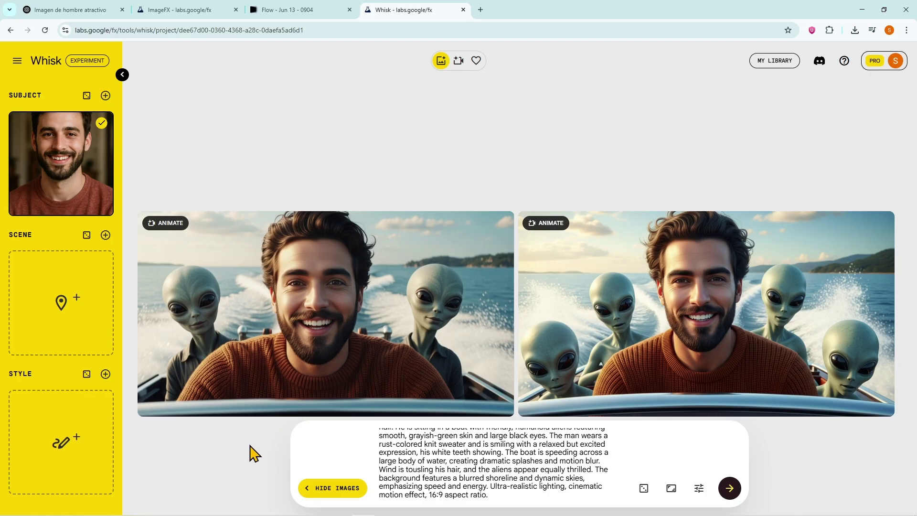
- Copy ChatGPT's pizza-mountain prompt, replace Whisk's prompt with it, and generate
click(76, 10)
scroll(303, 277, down, 4)
triple_click(355, 225)
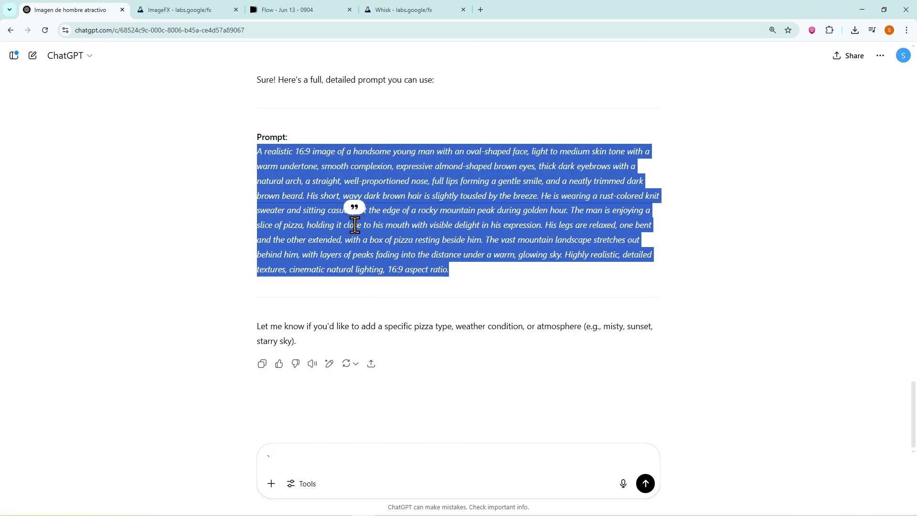
click(413, 10)
click(409, 474)
key(ctrl+a)
key(BackSpace)
key(ctrl+v)
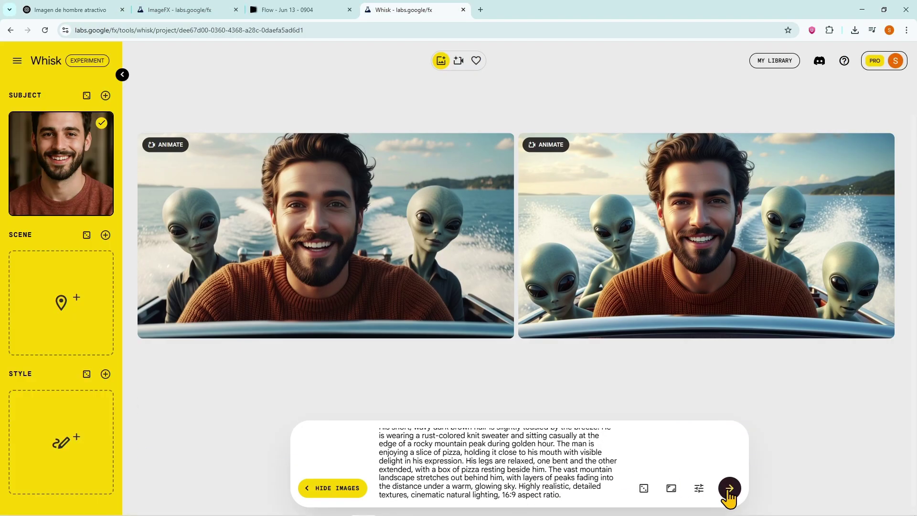
click(729, 488)
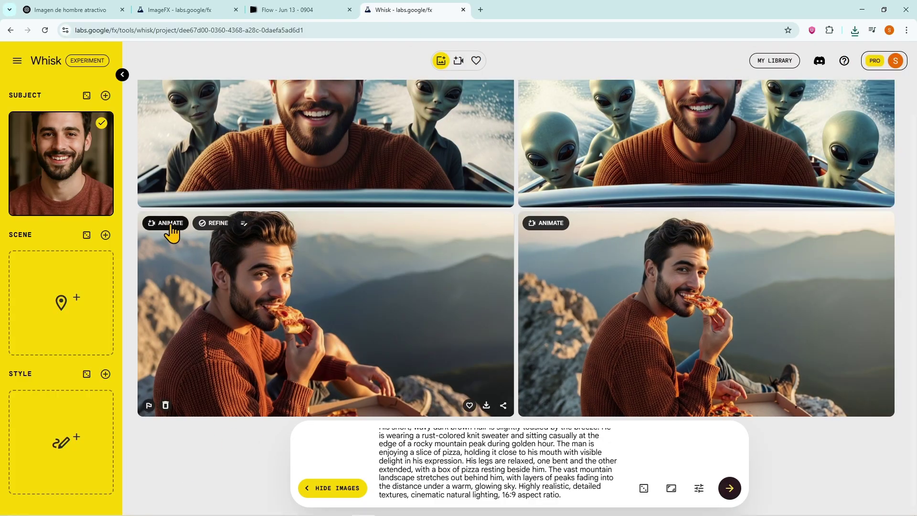
- Start animating the left pizza image and copy the pizza-eating prompt line from Flow
click(170, 224)
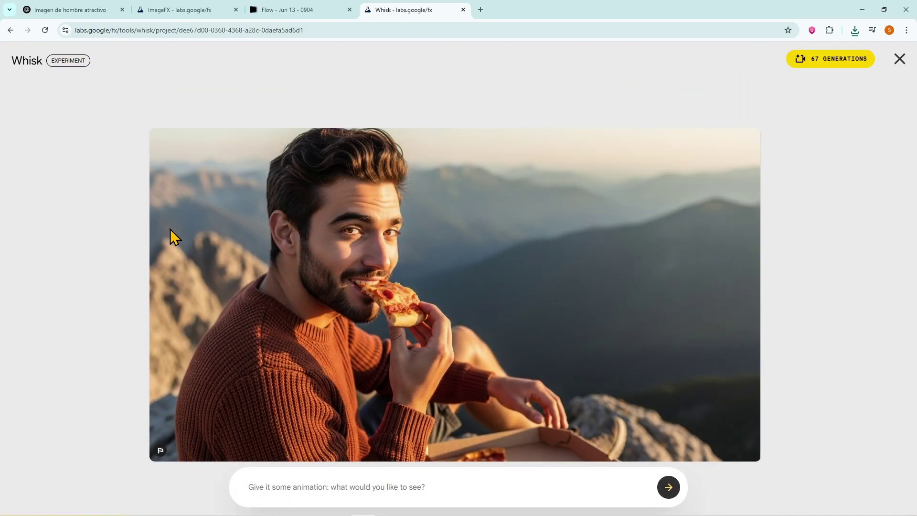
click(327, 487)
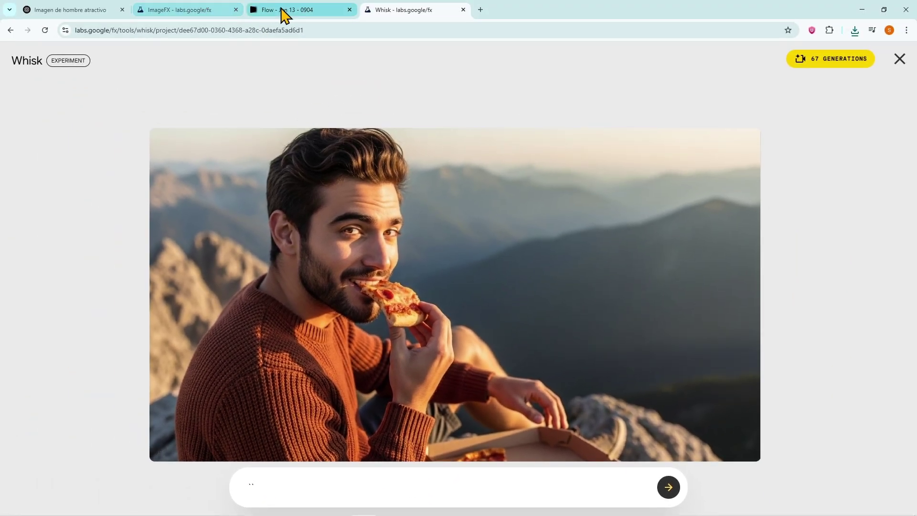
click(286, 14)
triple_click(222, 356)
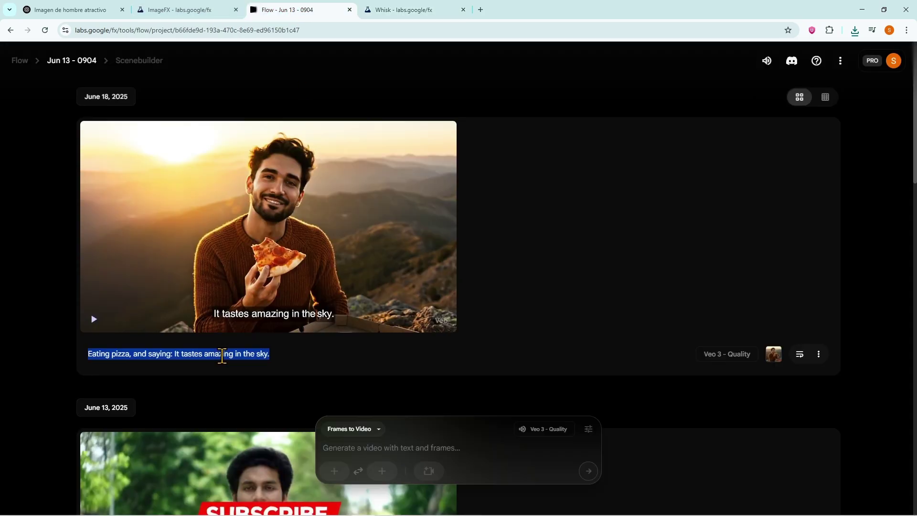
key(ctrl+c)
- Paste the pizza-eating prompt into Whisk's animation box and generate the video
click(180, 10)
click(405, 11)
click(256, 483)
key(ctrl+v)
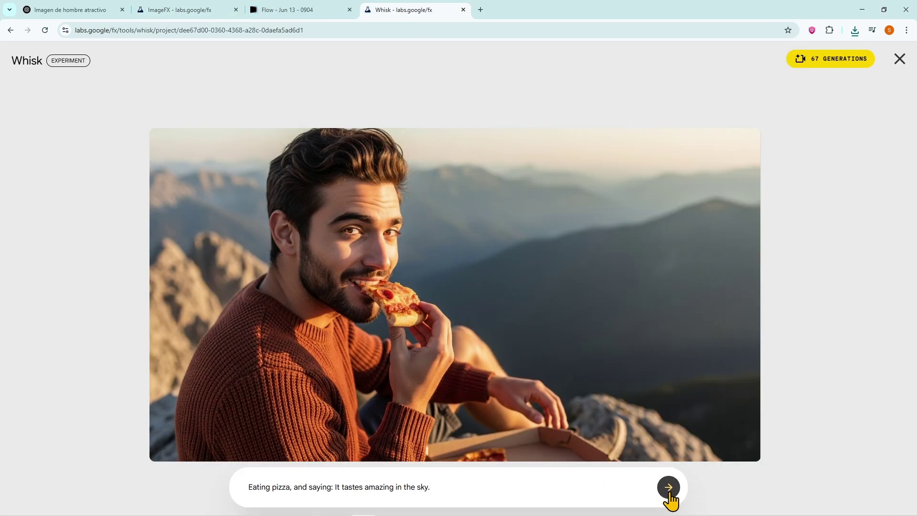
click(669, 487)
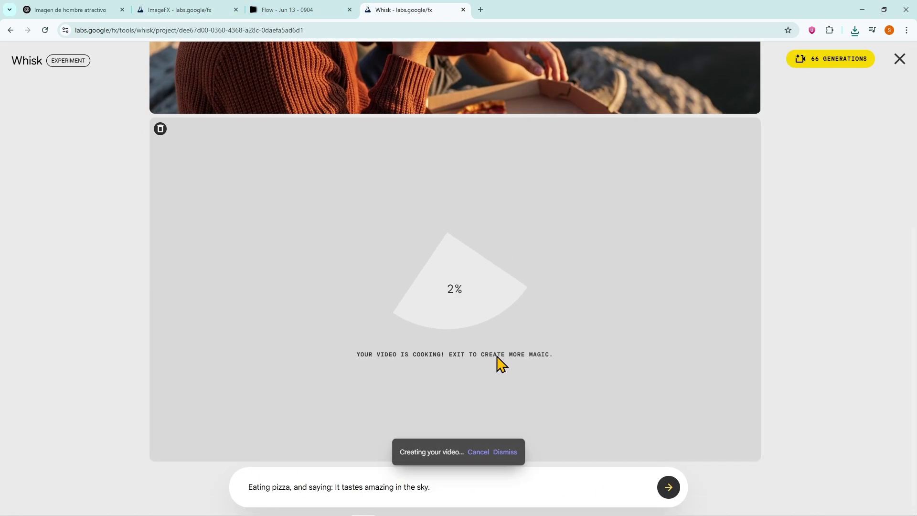
scroll(478, 378, up, 1)
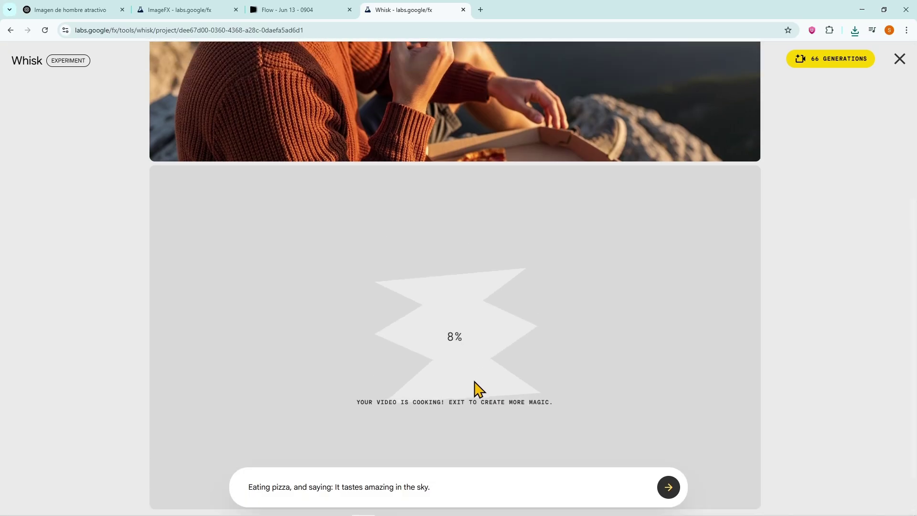
scroll(477, 390, down, 1)
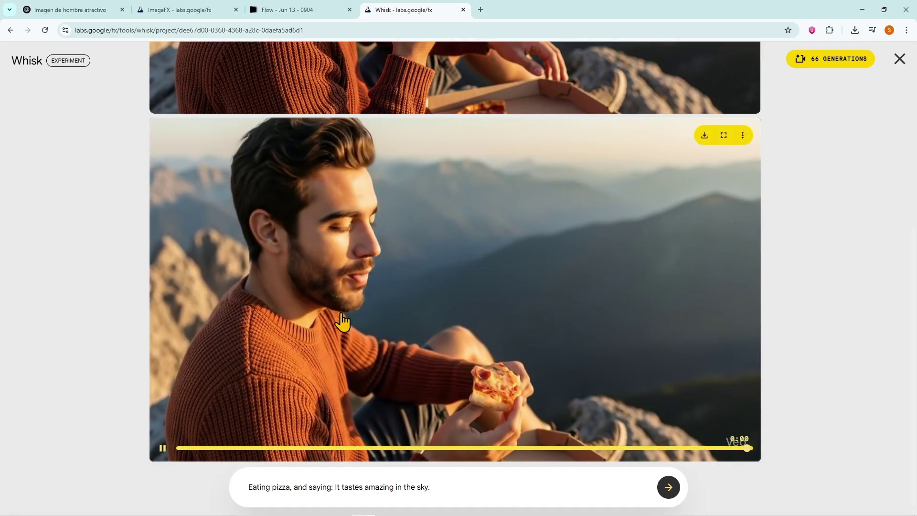
- Open gemini.google.com in a new tab and zoom the page out
key(ctrl+t)
text(gemini.google.com)
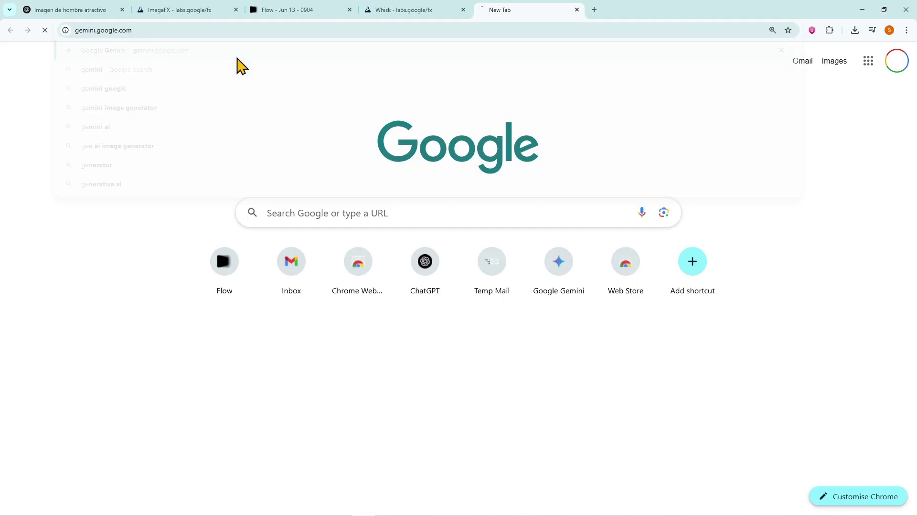
key(Return)
key(ctrl+minus)
key(ctrl+minus)
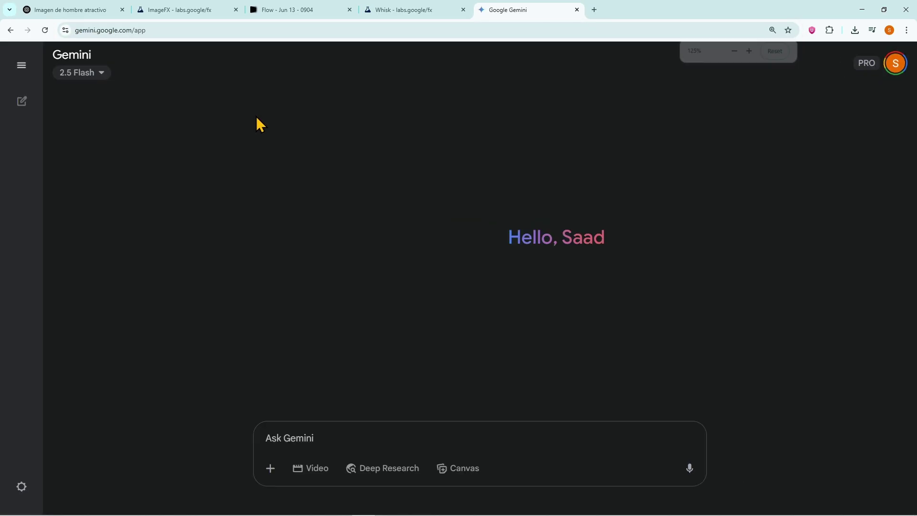
- Select the character description paragraphs in the ChatGPT conversation
click(71, 10)
scroll(307, 188, up, 20)
scroll(307, 188, down, 20)
scroll(360, 215, down, 3)
drag(258, 193, 449, 379)
- Send Gemini 'Generate' plus the pasted description to get the rust-sweater portrait
click(497, 20)
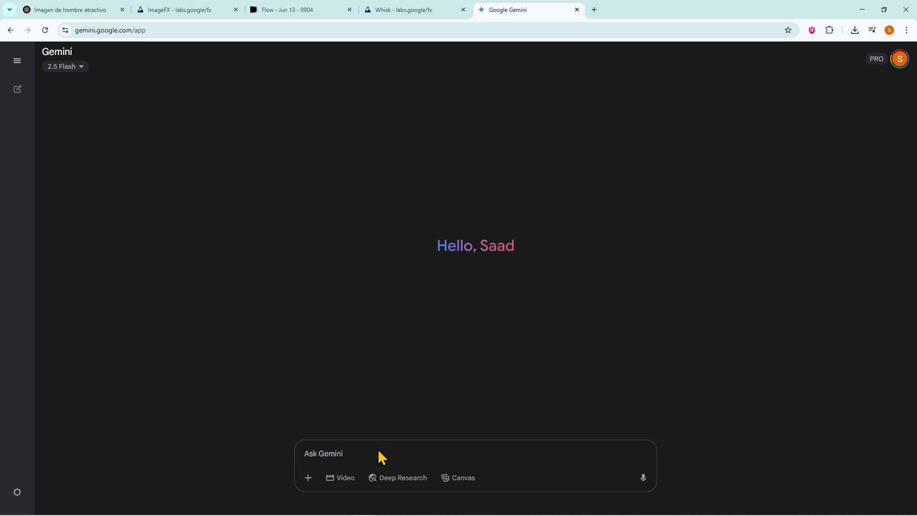
text(Generate)
key(ctrl+v)
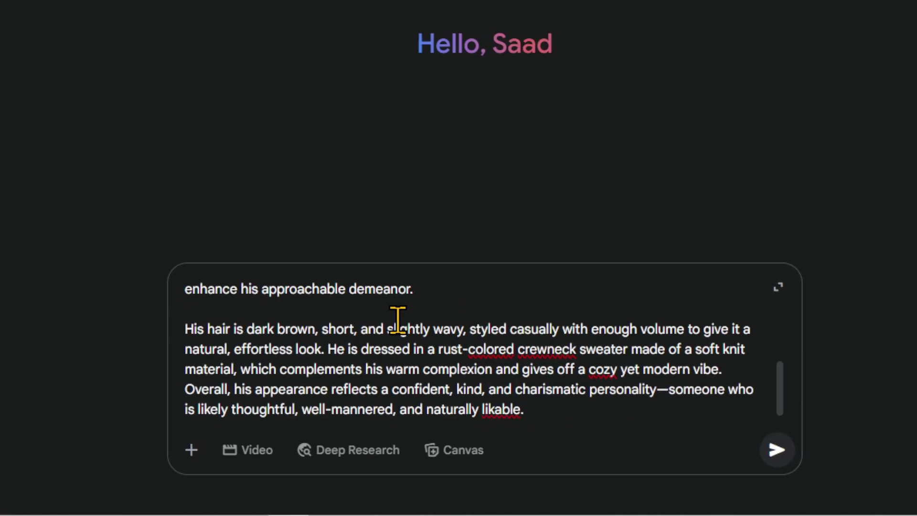
key(Return)
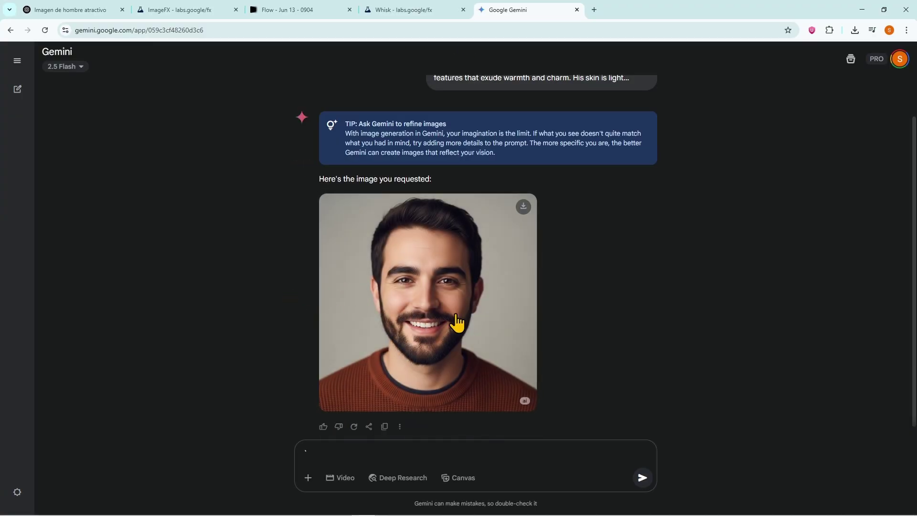
mouse_move(434, 509)
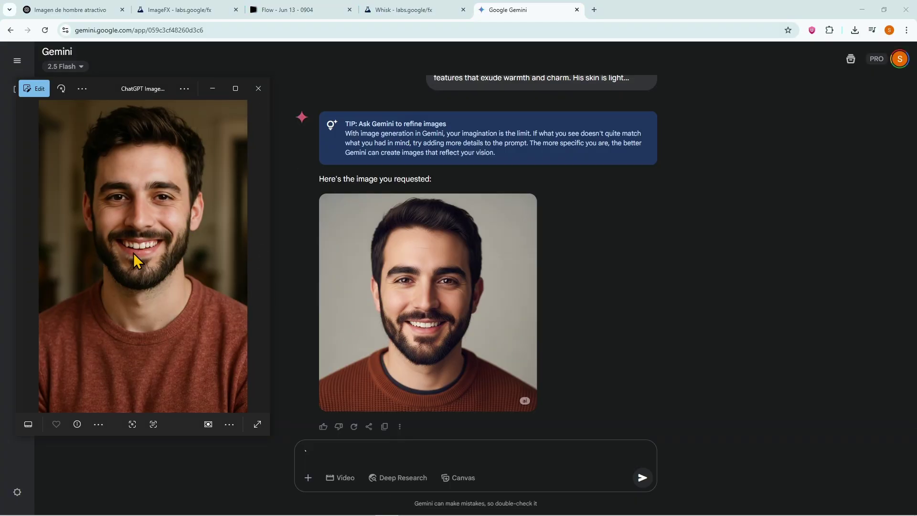
click(213, 89)
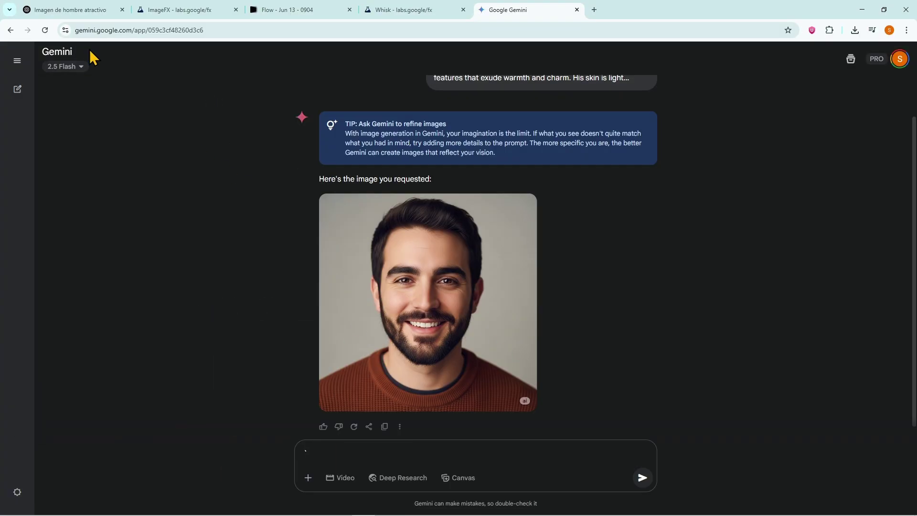
- Generate the boat-with-aliens image in Gemini from ChatGPT's prompt and view it full-screen
click(71, 11)
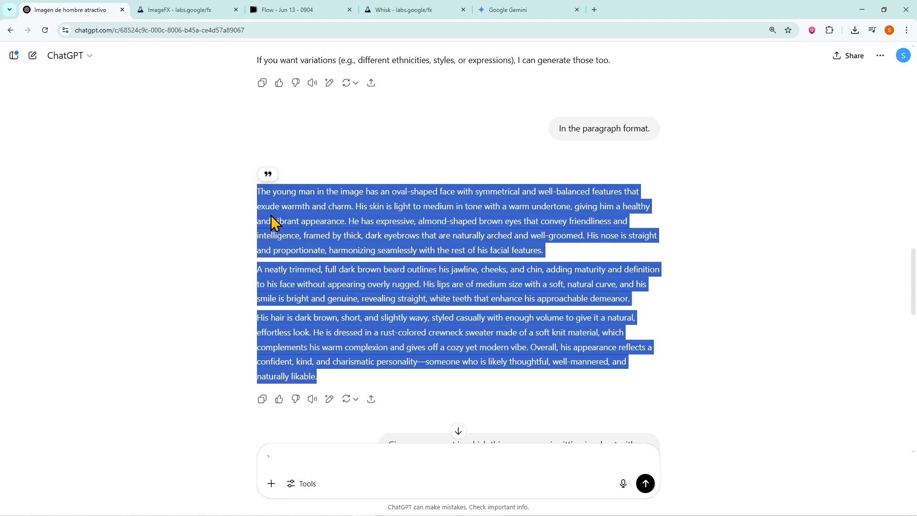
scroll(271, 215, down, 6)
triple_click(350, 357)
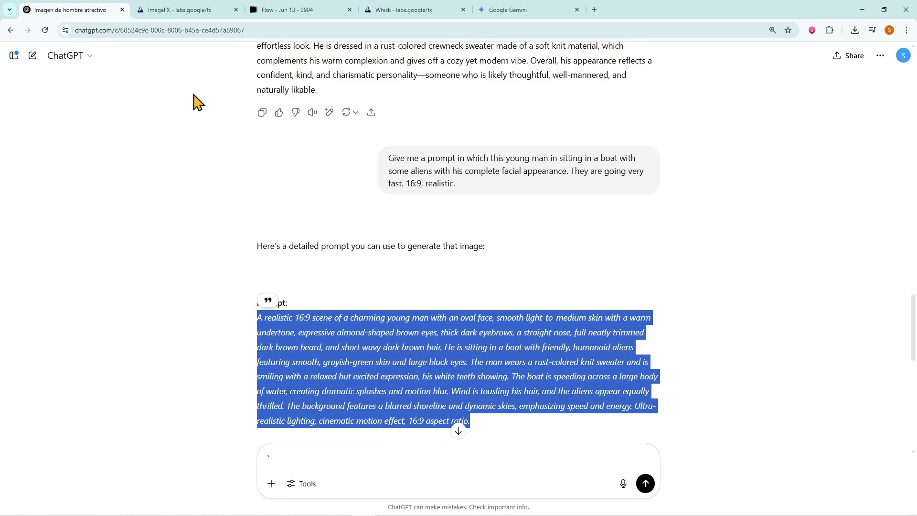
click(501, 10)
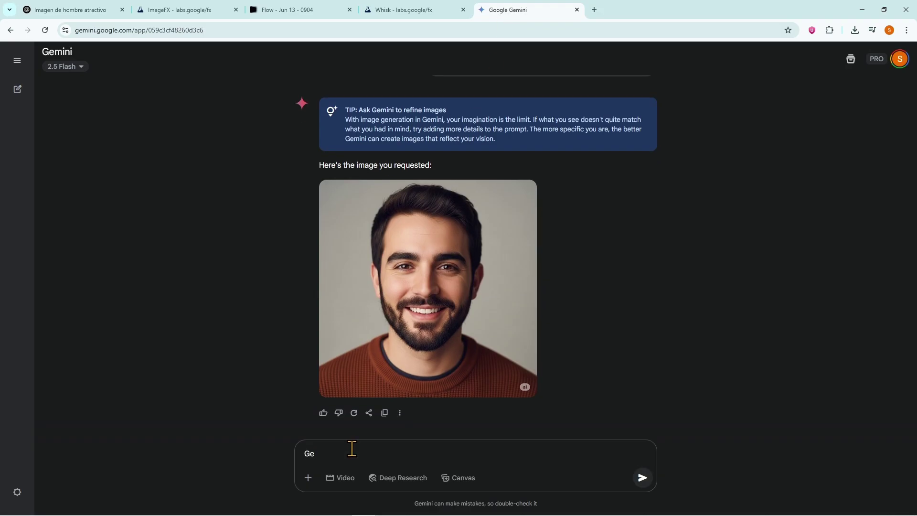
key(ctrl+v)
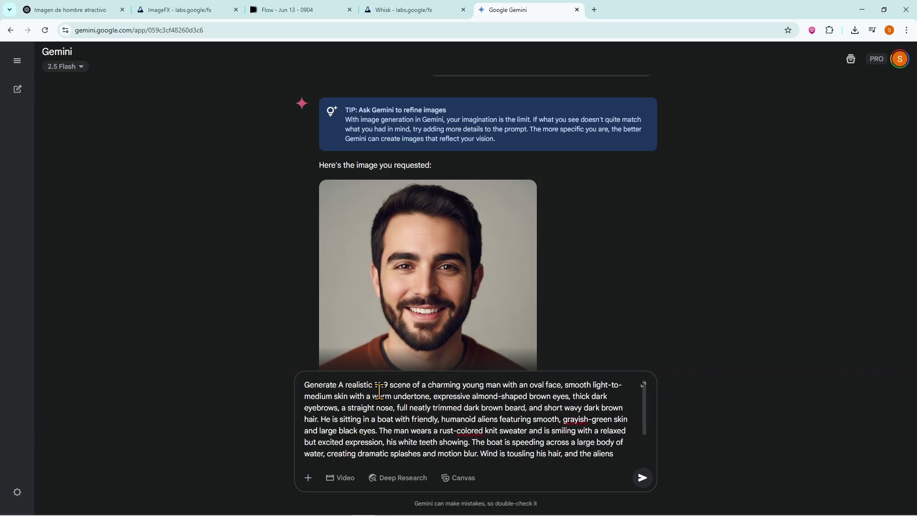
click(643, 477)
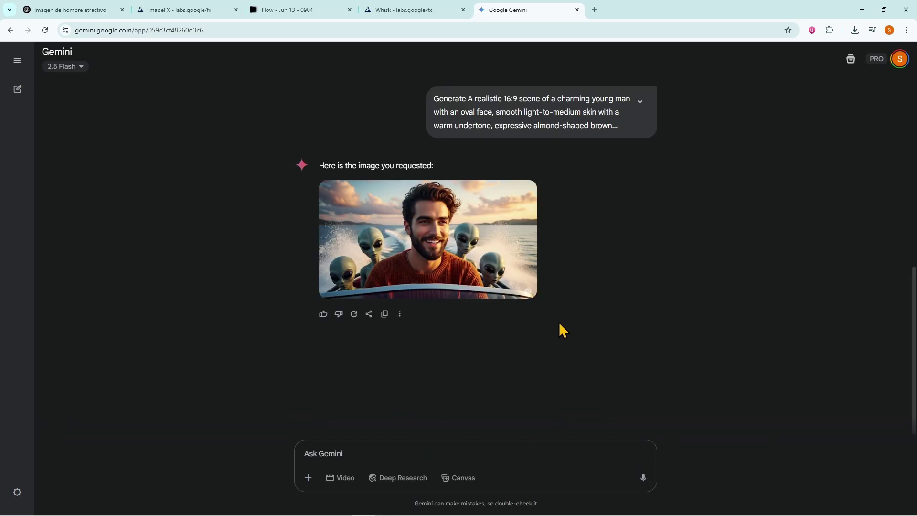
click(477, 248)
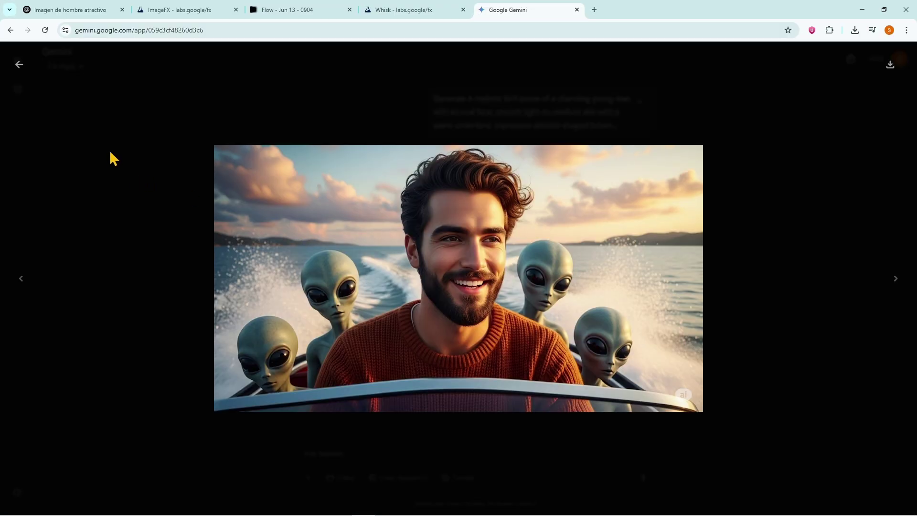
click(19, 65)
- Copy ChatGPT's pizza-on-mountain prompt into Gemini and send it to generate the image
click(71, 9)
scroll(266, 246, down, 6)
triple_click(337, 211)
key(ctrl+c)
click(508, 9)
click(401, 451)
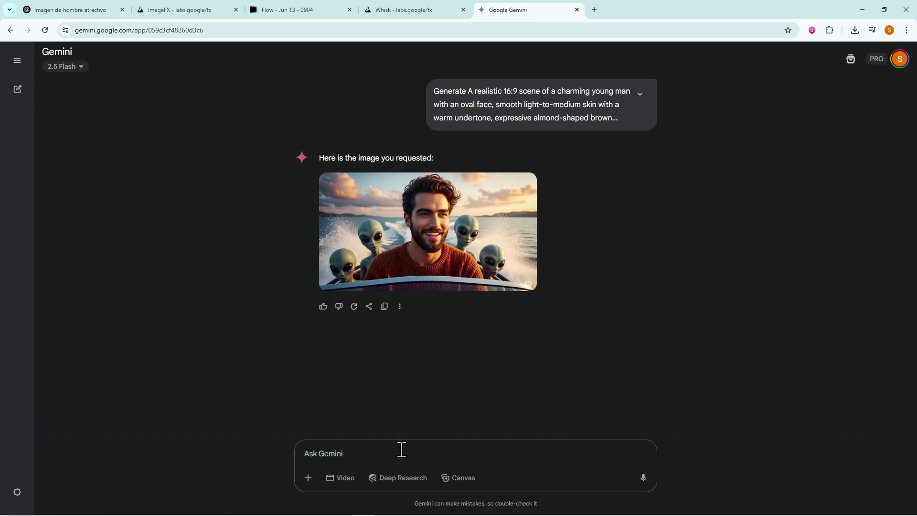
key(ctrl+v)
click(643, 477)
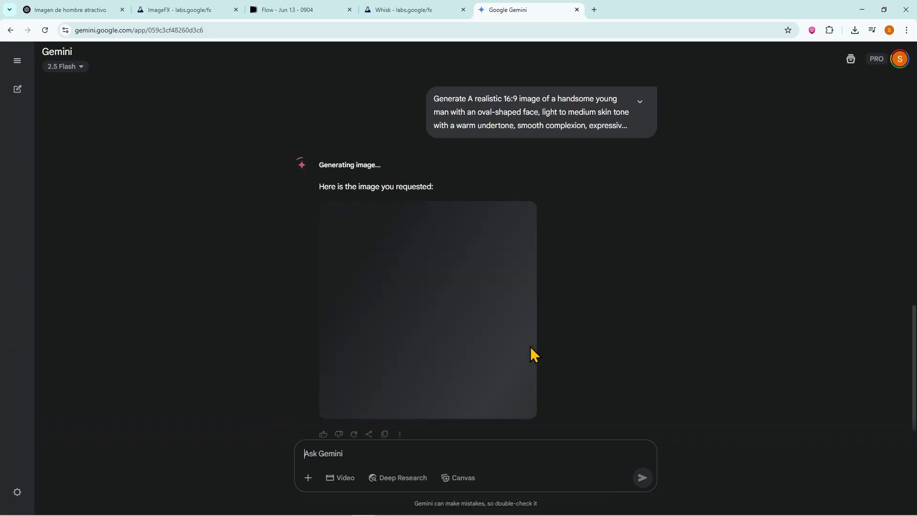
scroll(448, 249, up, 6)
scroll(449, 254, down, 7)
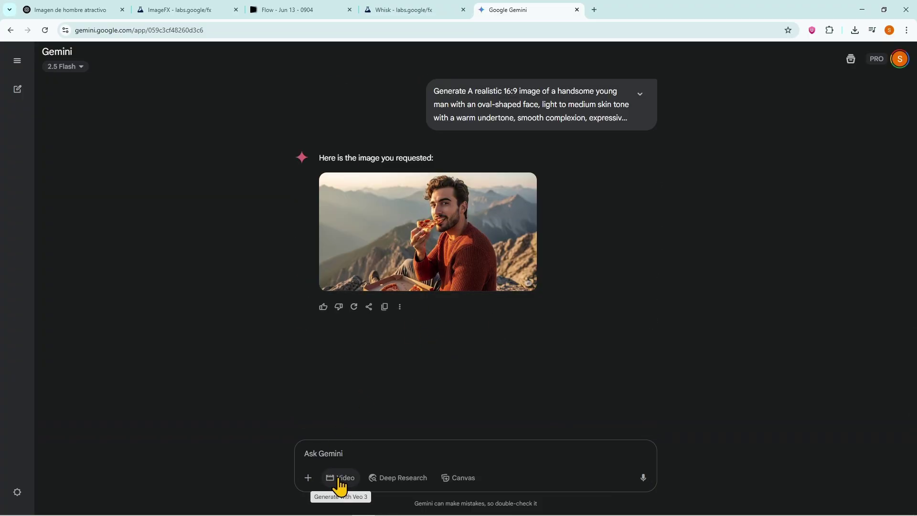
- Submit the alien-boat prompt in a new Gemini video chat and play the 8-second result
click(340, 478)
click(549, 321)
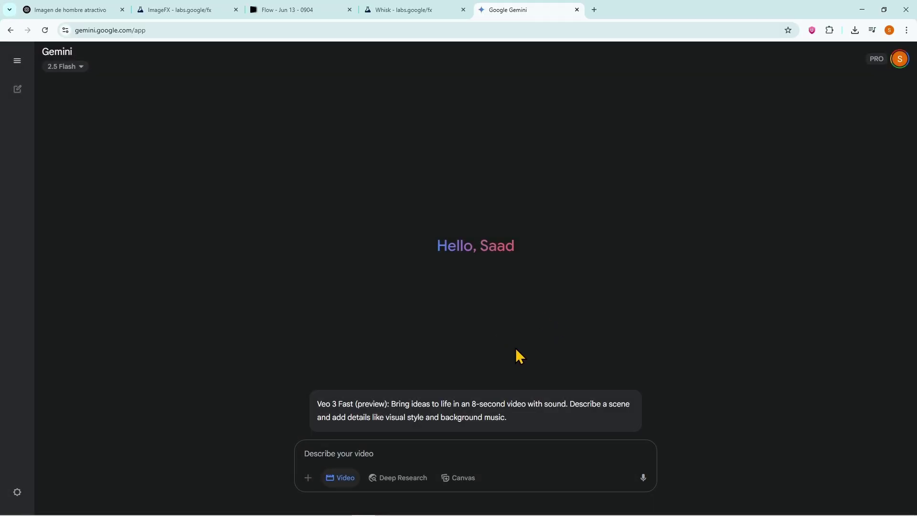
click(359, 454)
key(ctrl+v)
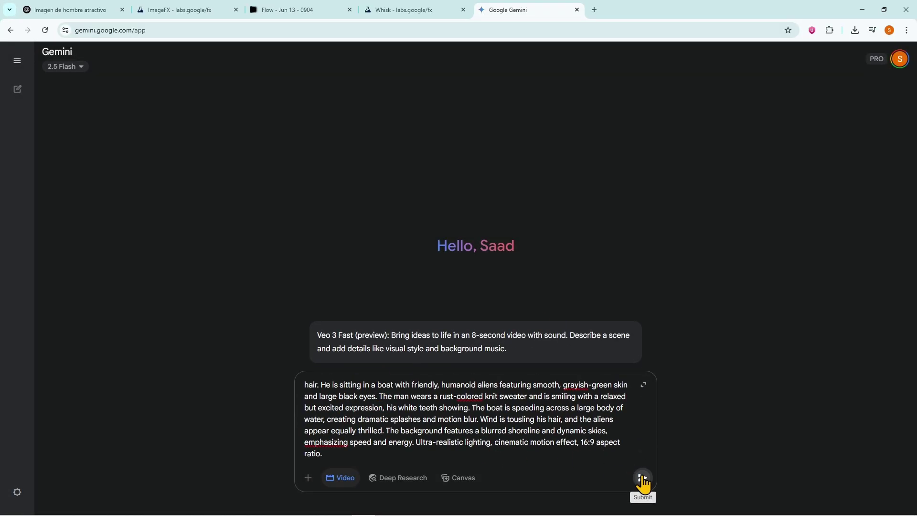
click(643, 478)
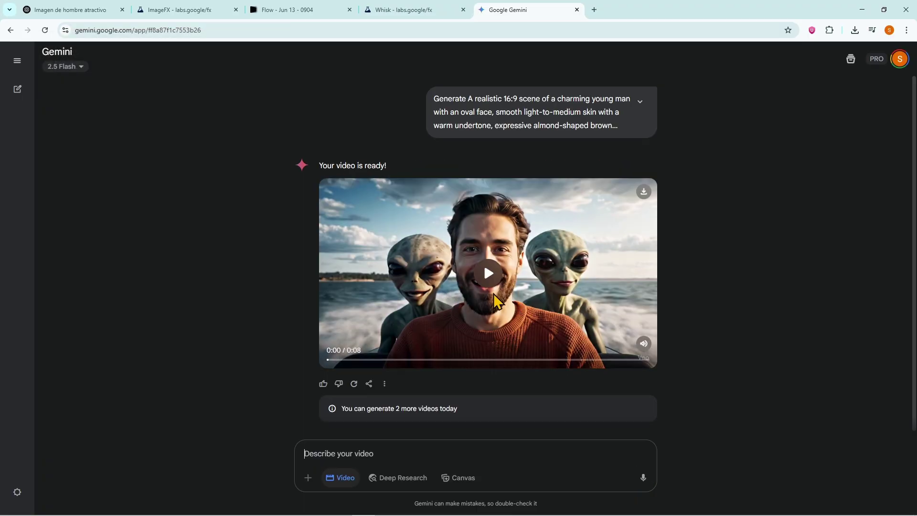
click(491, 273)
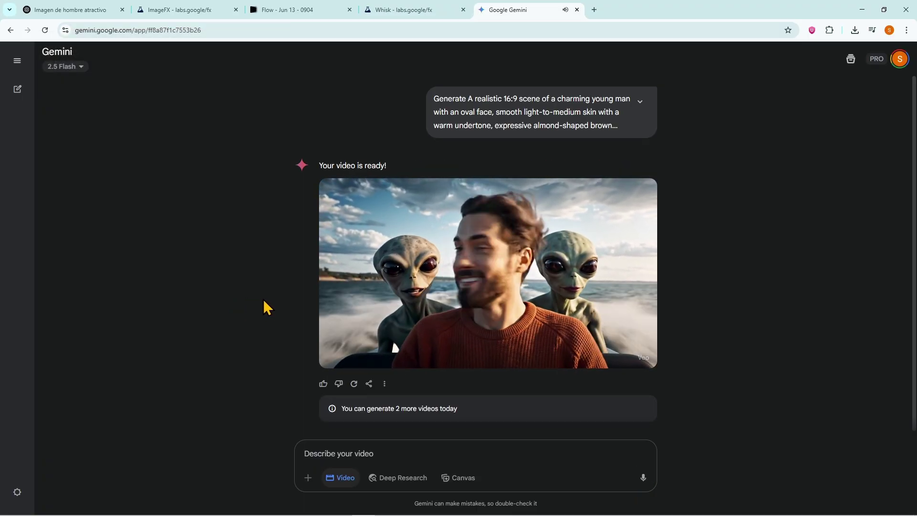
mouse_move(383, 296)
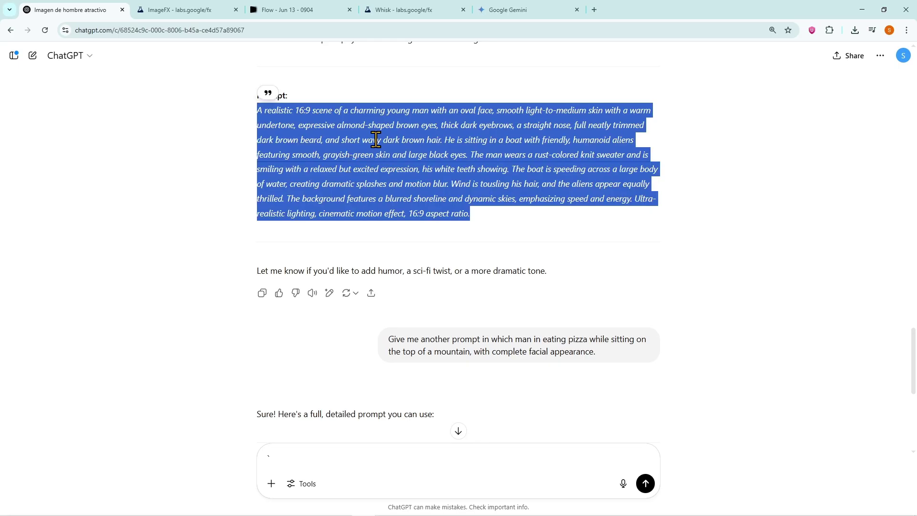
- Copy the alien-boat prompt and switch Flow's generation mode to Text to Video
right_click(375, 139)
click(403, 150)
click(288, 15)
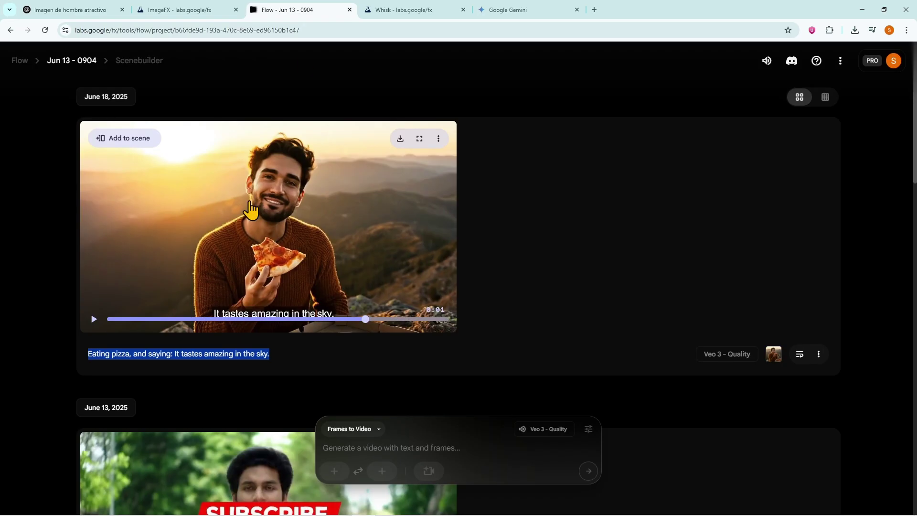
scroll(372, 446, down, 1)
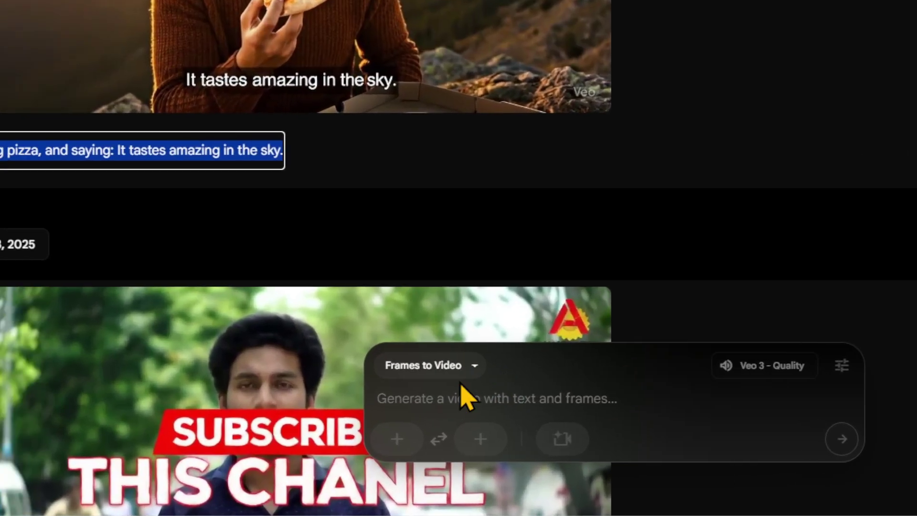
click(366, 429)
click(345, 361)
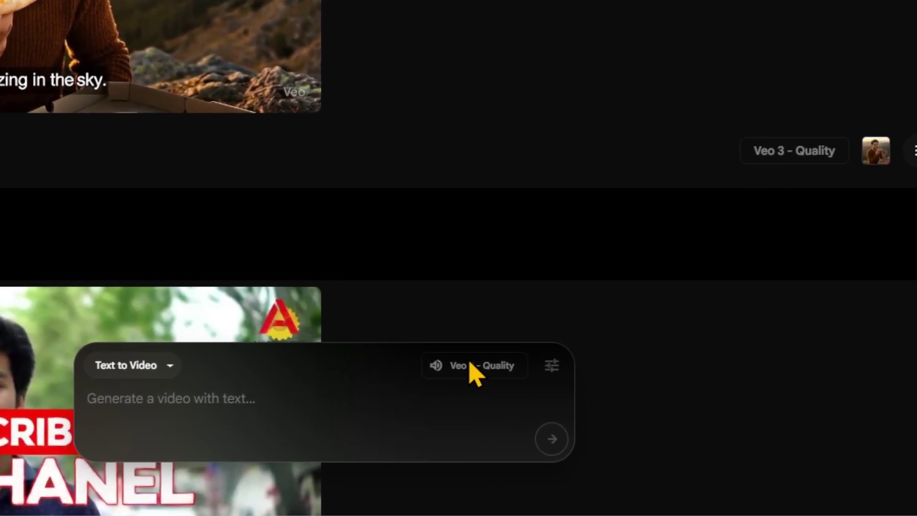
- Select the Veo 3 - Fast model, paste the alien-boat prompt and generate the clip
click(871, 376)
click(450, 275)
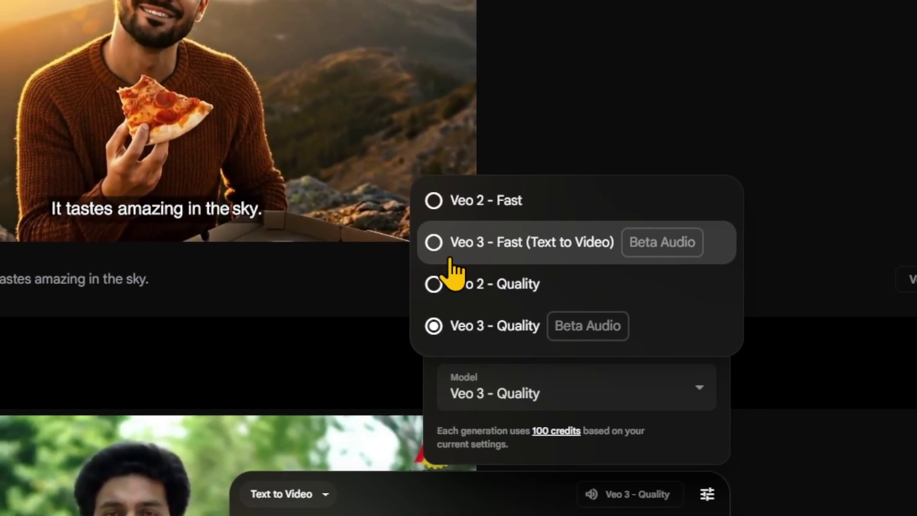
click(363, 198)
click(456, 426)
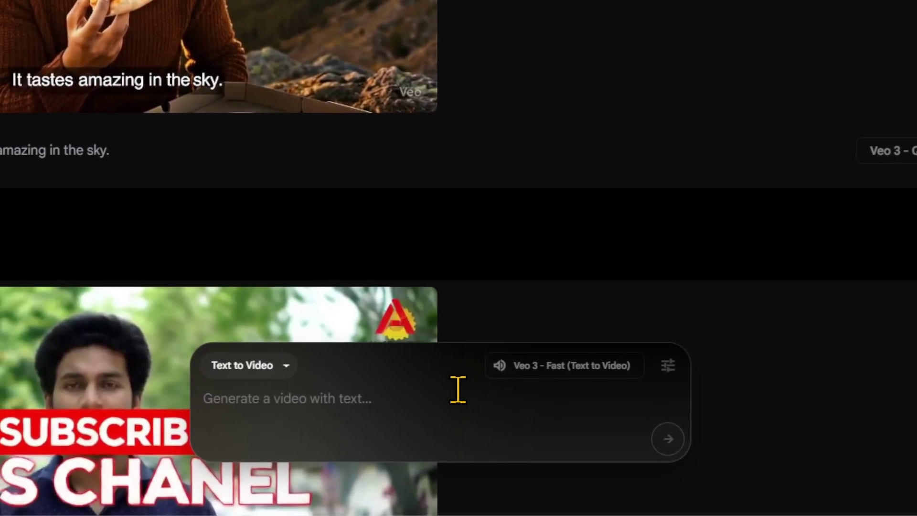
key(ctrl+v)
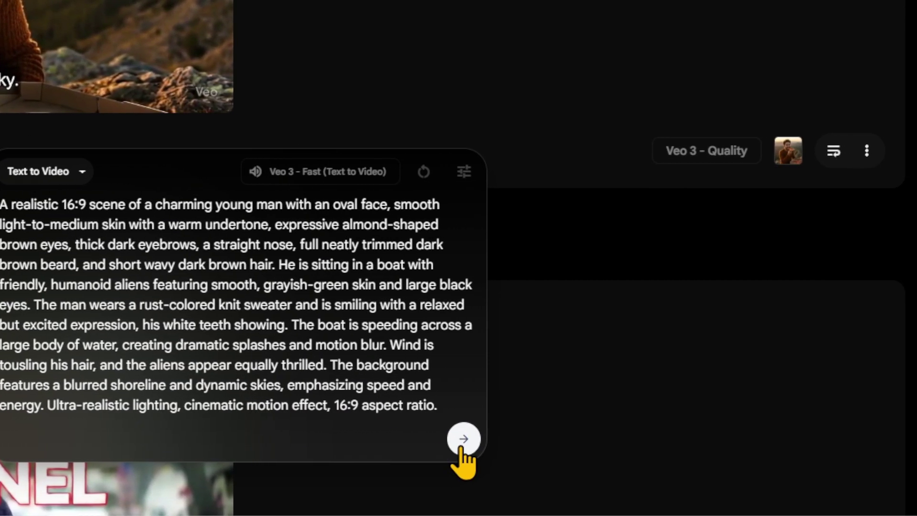
click(669, 438)
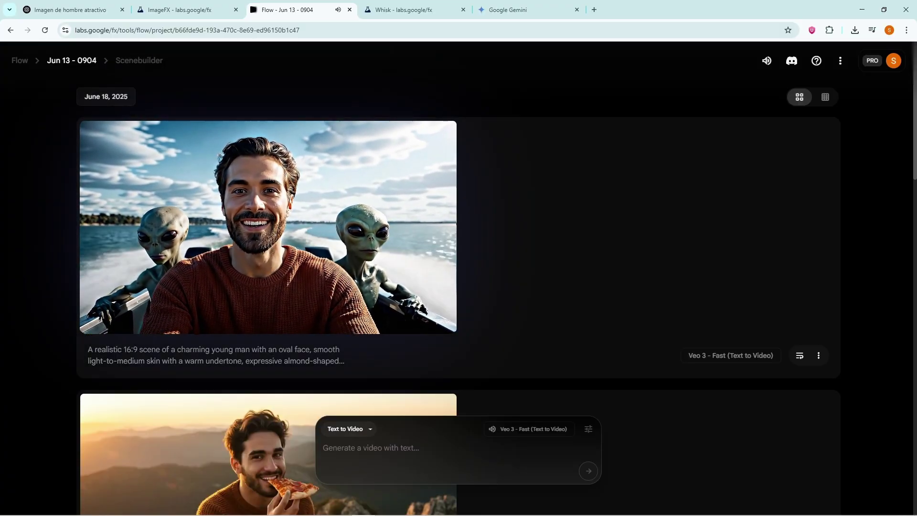
mouse_move(367, 507)
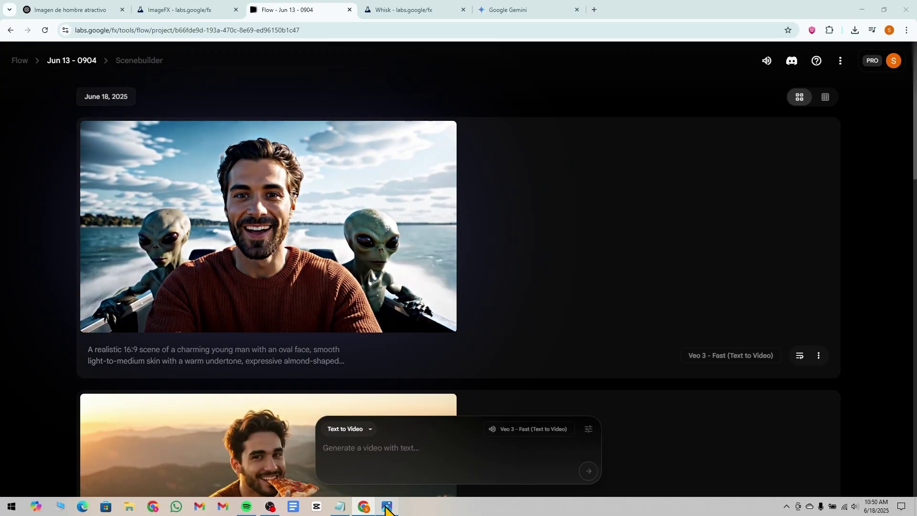
click(387, 507)
drag(107, 91, 449, 90)
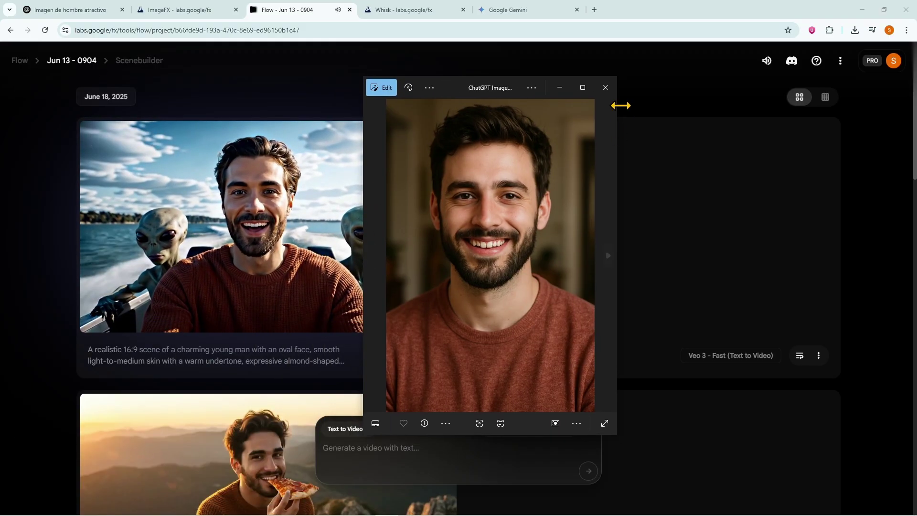
click(563, 90)
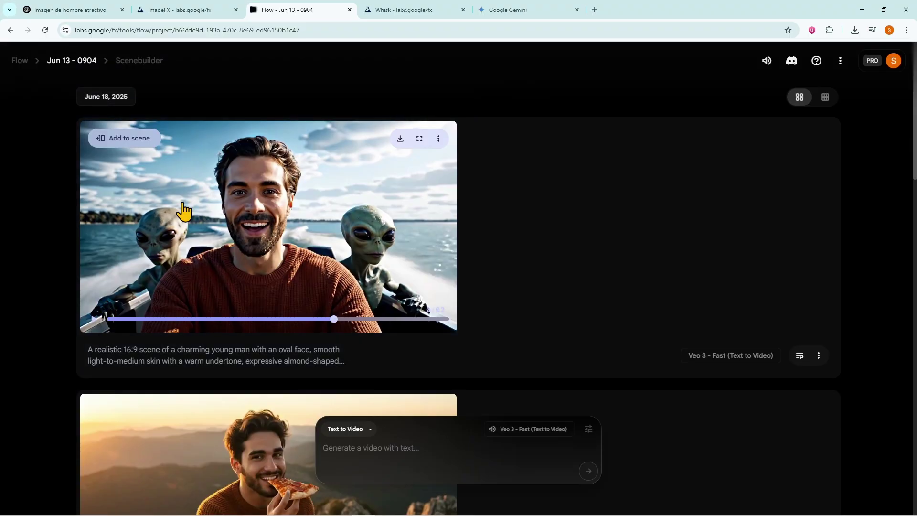
key(ctrl+shift+Tab)
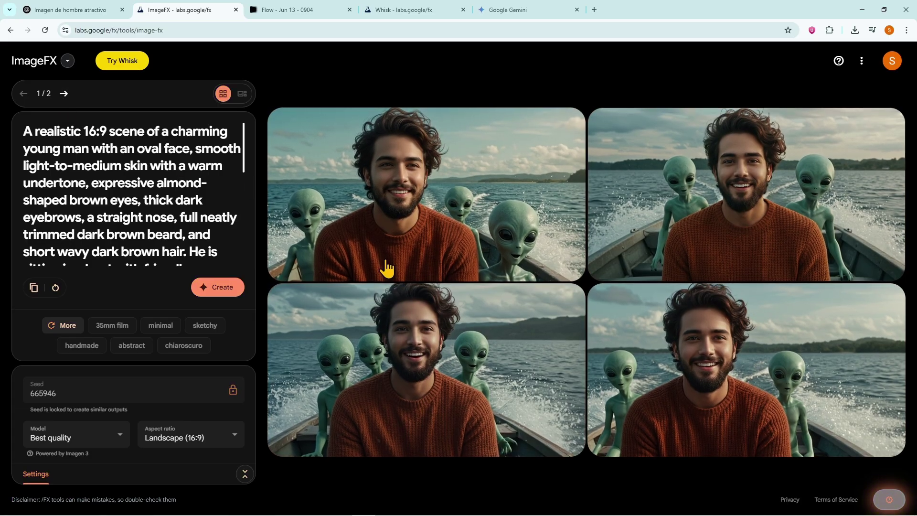
click(402, 10)
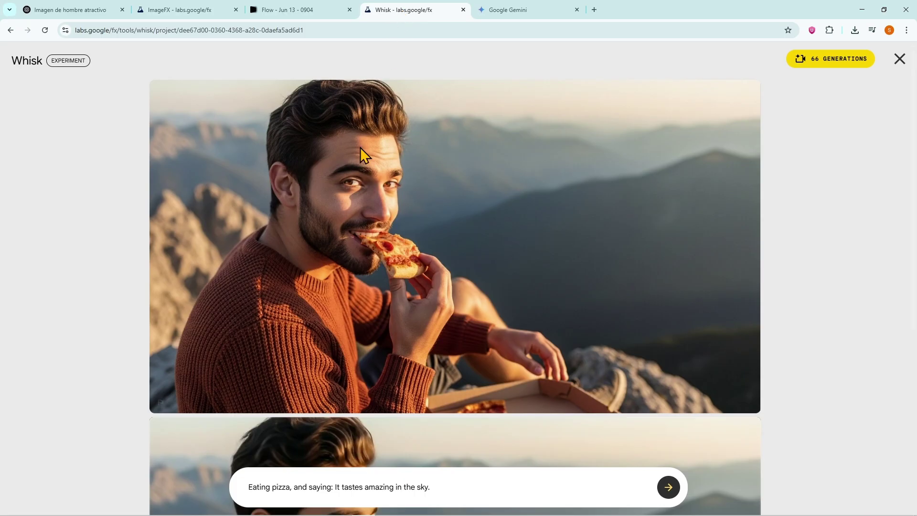
scroll(394, 209, down, 2)
scroll(401, 210, up, 2)
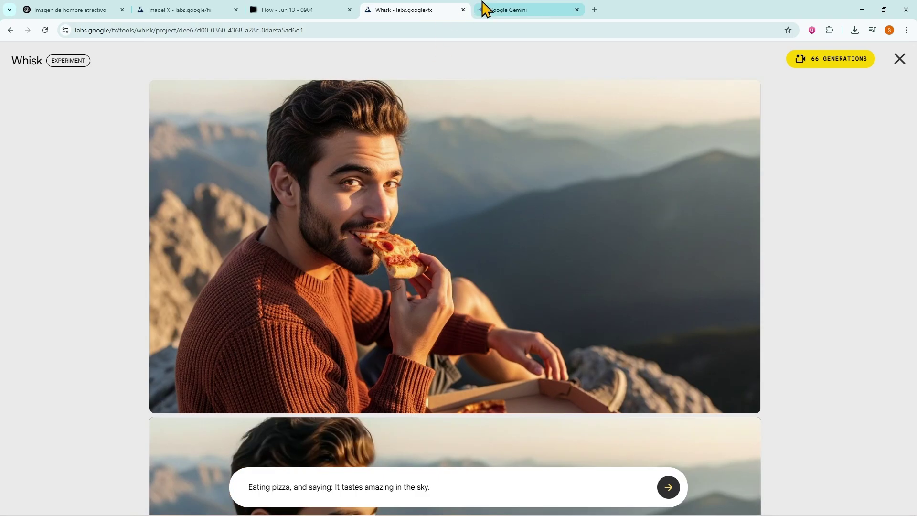
click(262, 12)
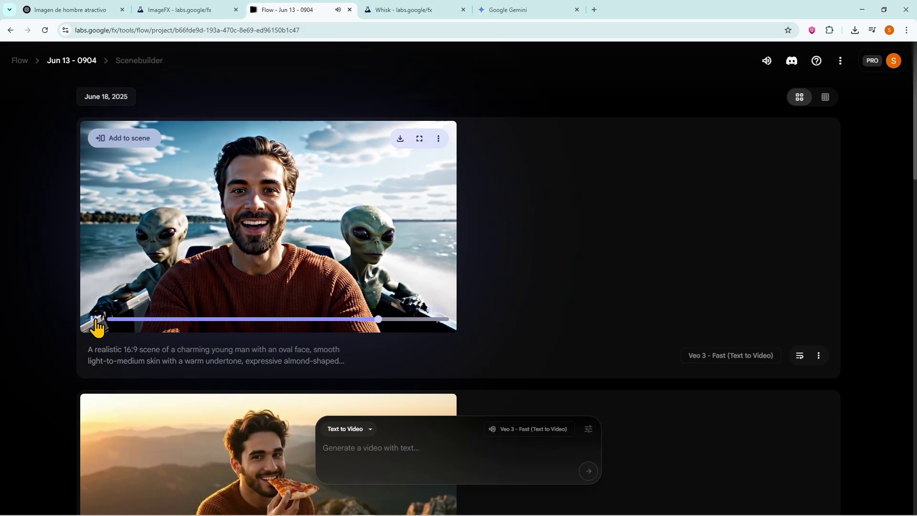
- Paste ChatGPT's pizza-on-mountain prompt into Flow and submit it for a text-to-video clip
click(69, 12)
scroll(305, 209, down, 4)
triple_click(370, 191)
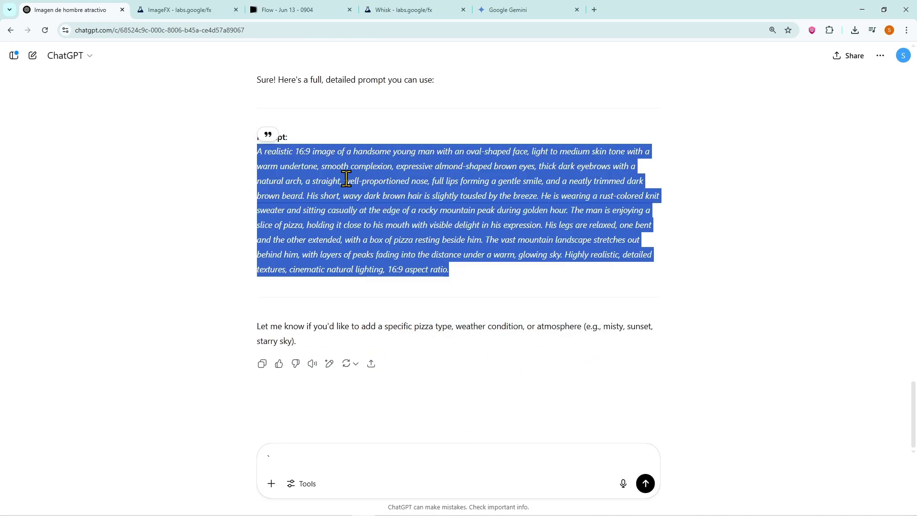
click(335, 10)
right_click(358, 446)
click(399, 326)
key(Return)
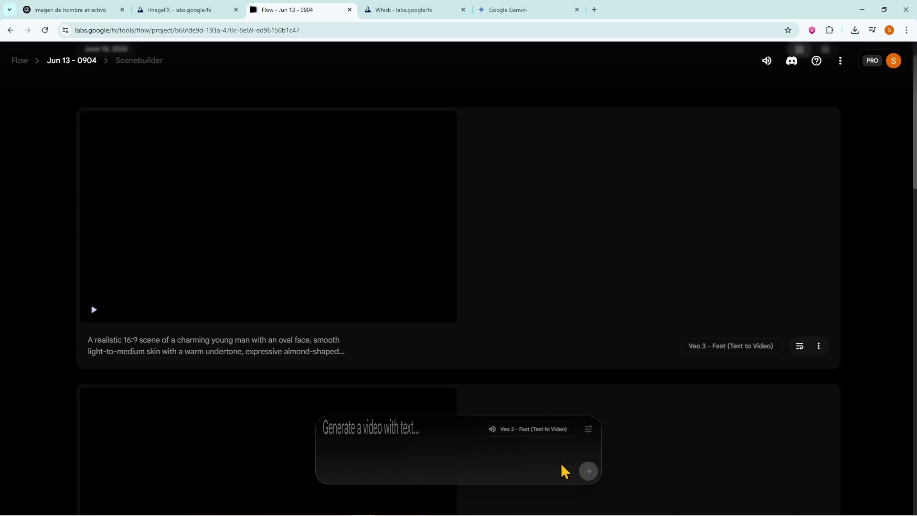